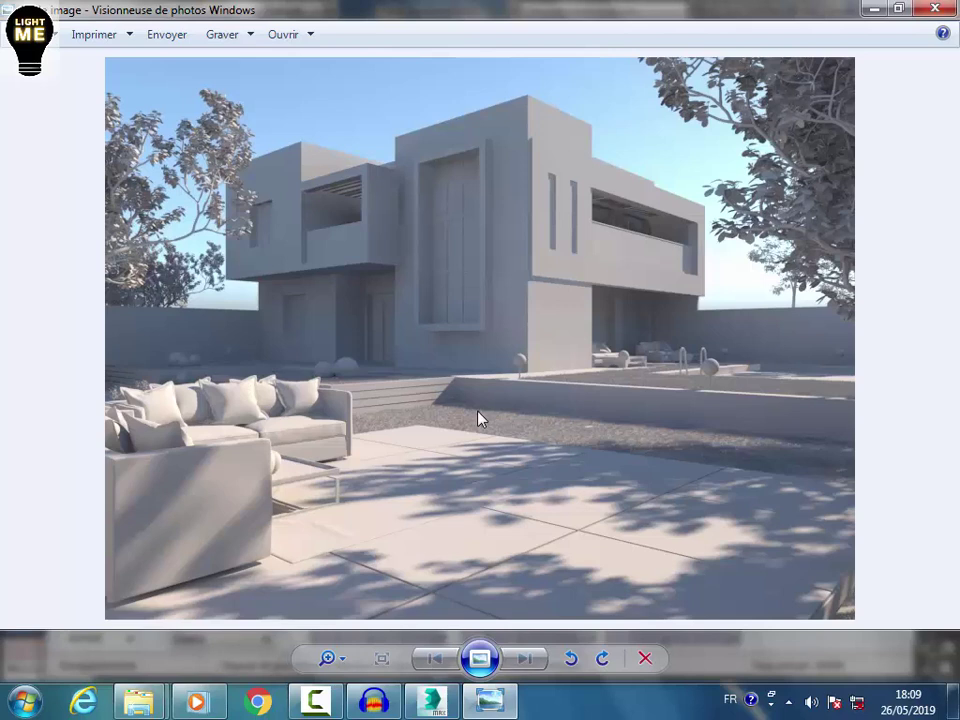
# - Examine the reference clay render of the house up close, and look over the villa model in 3ds Max from above
pyautogui.scroll(5, 546, 375)
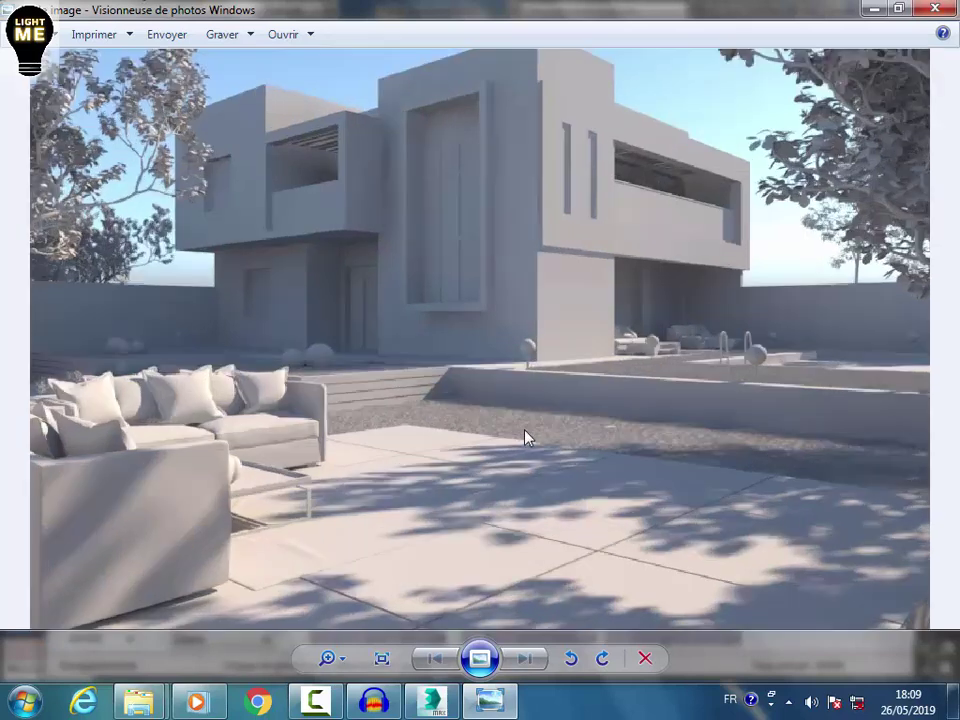
pyautogui.scroll(-5, 553, 352)
pyautogui.scroll(3, 735, 300)
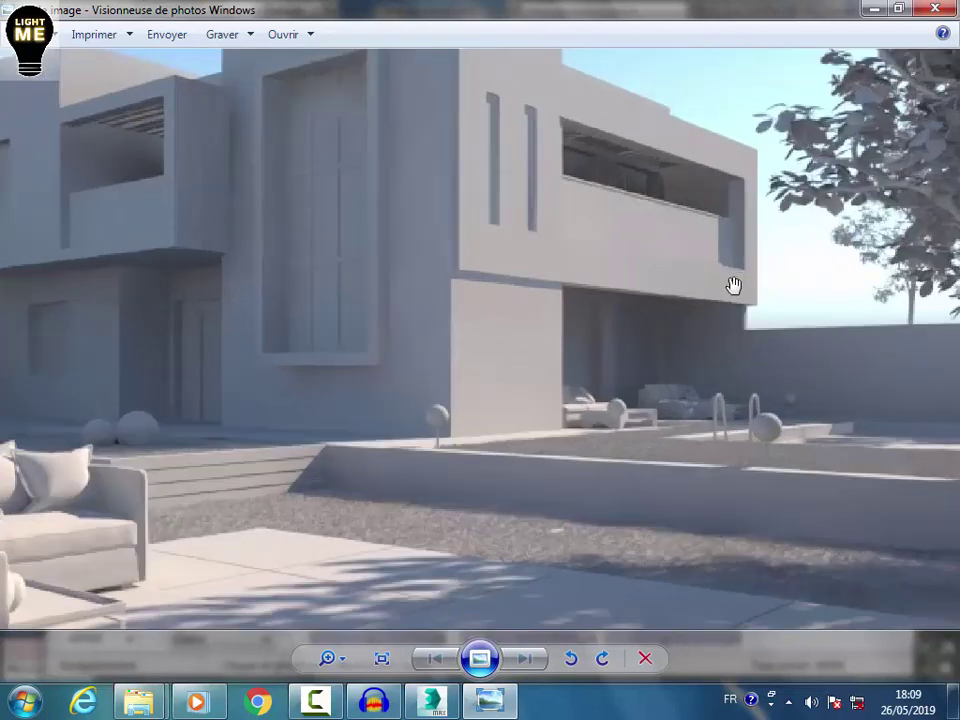
pyautogui.scroll(-3, 634, 231)
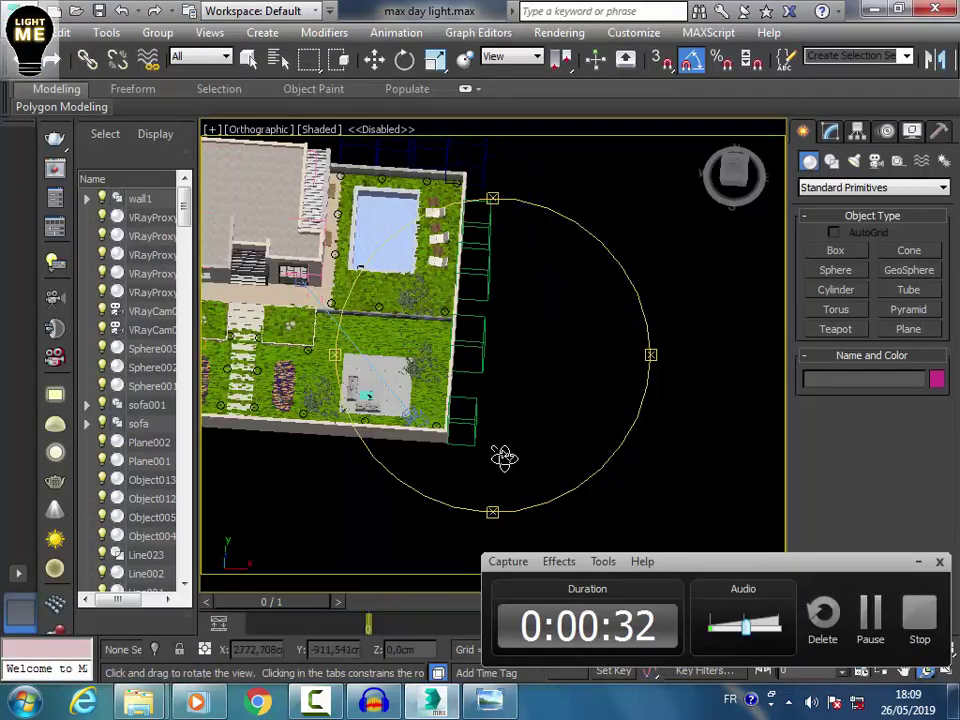
pyautogui.moveTo(542, 444); pyautogui.dragTo(485, 470)
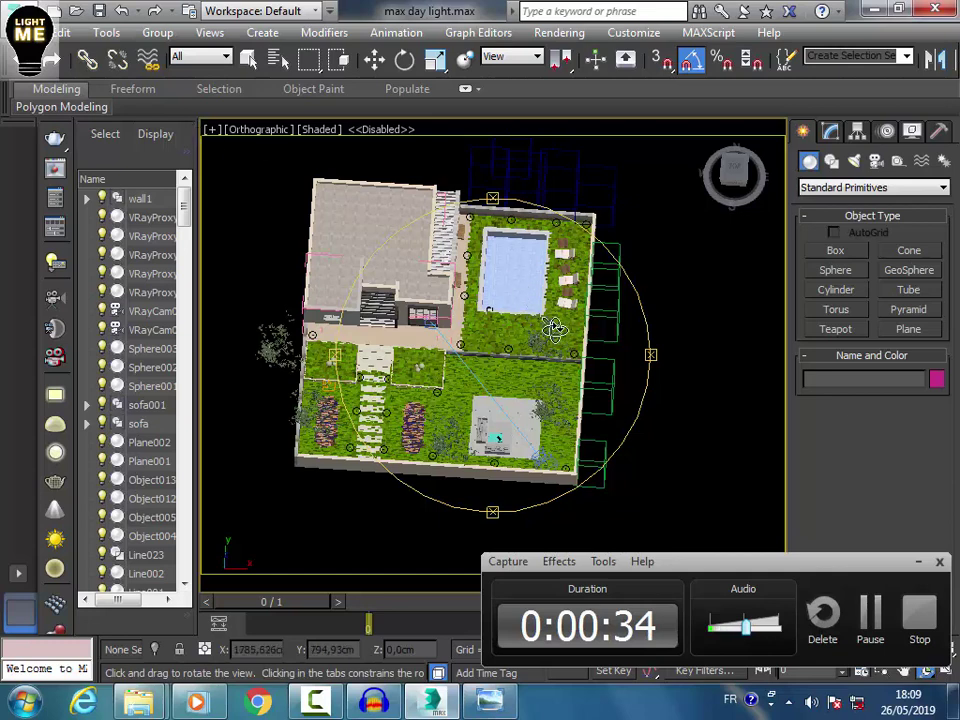
pyautogui.moveTo(416, 247); pyautogui.dragTo(485, 285)
# - Check the assigned production renderer in the render setup and enable the material override in V-Ray's global switches
pyautogui.moveTo(872, 70); pyautogui.dragTo(588, 62)
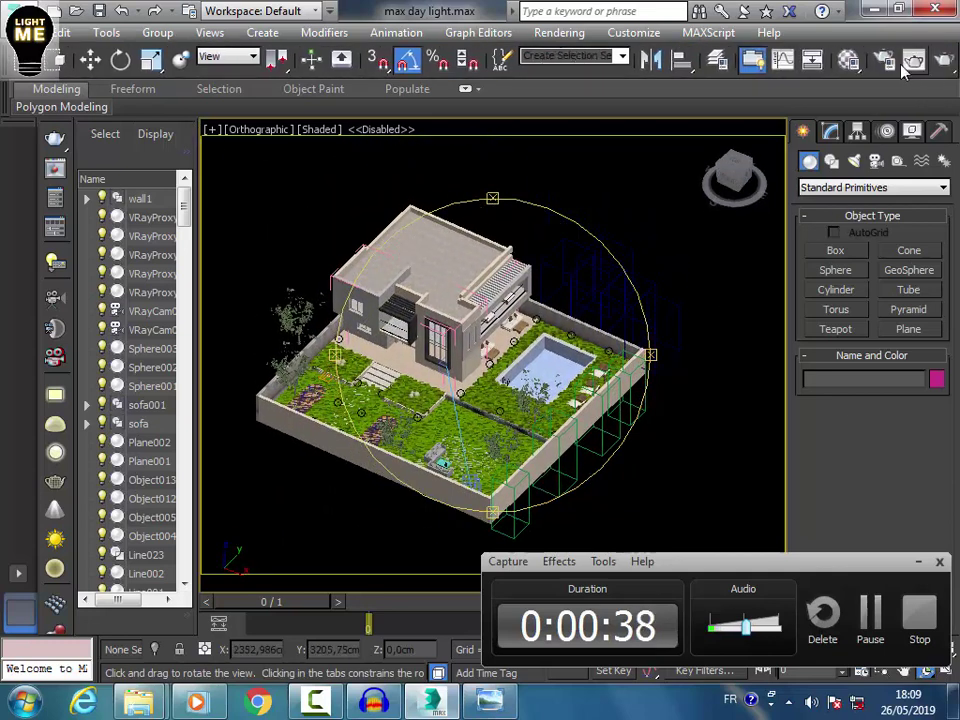
pyautogui.press('F10')
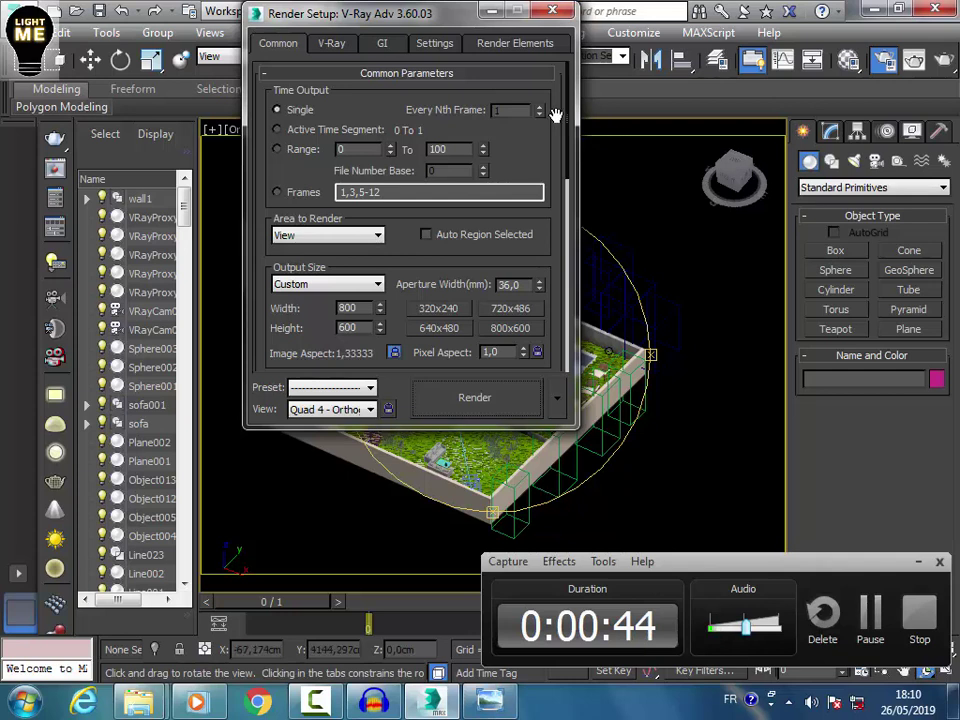
pyautogui.moveTo(568, 137); pyautogui.dragTo(548, 364)
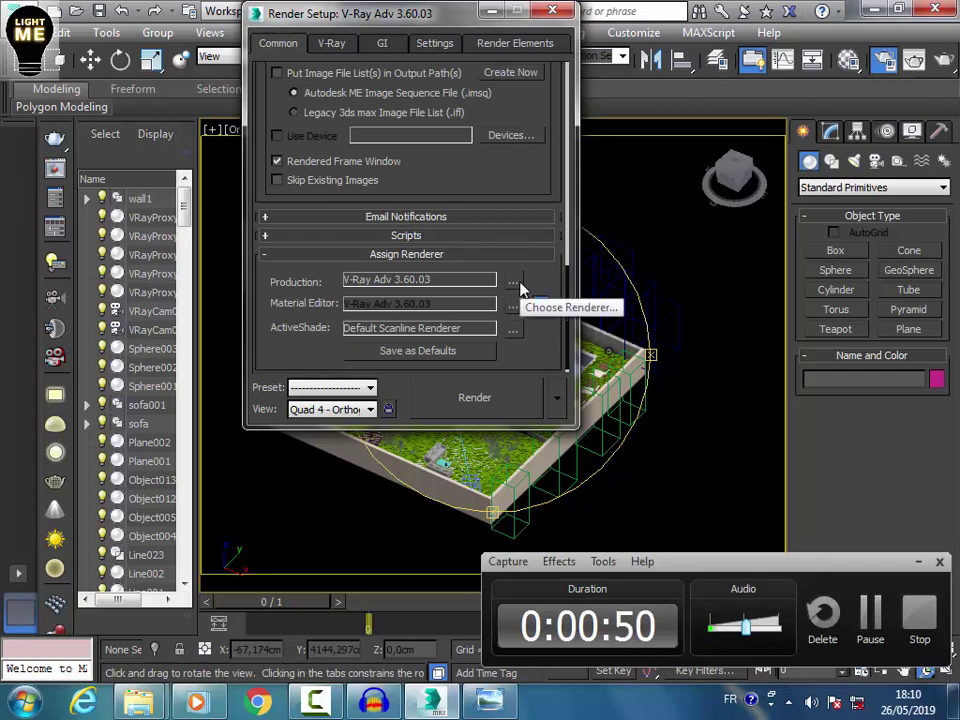
pyautogui.click(331, 43)
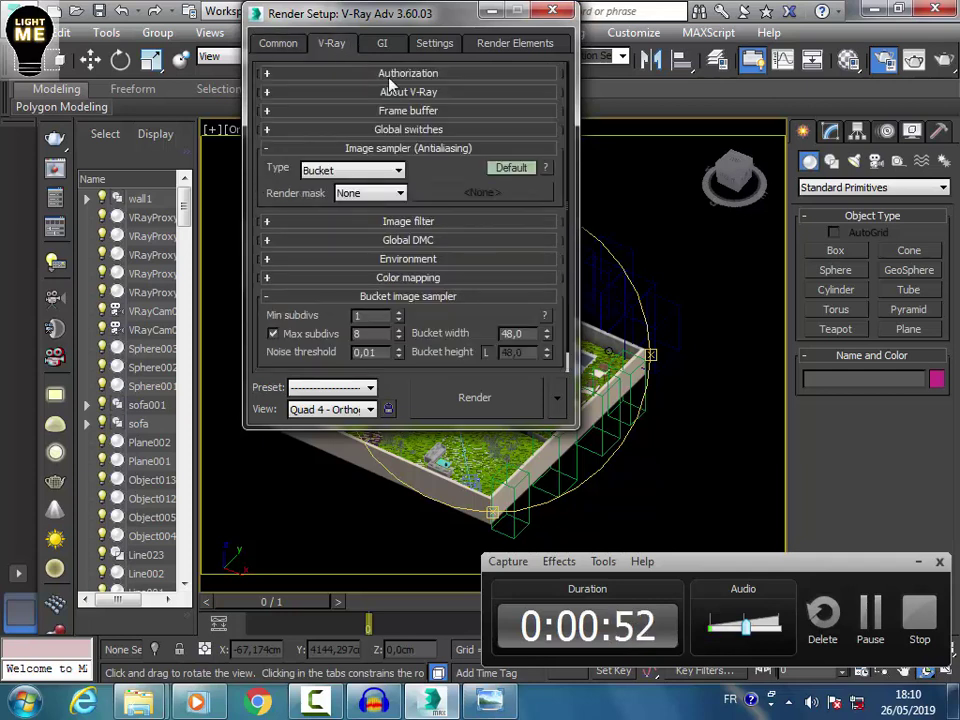
pyautogui.click(419, 135)
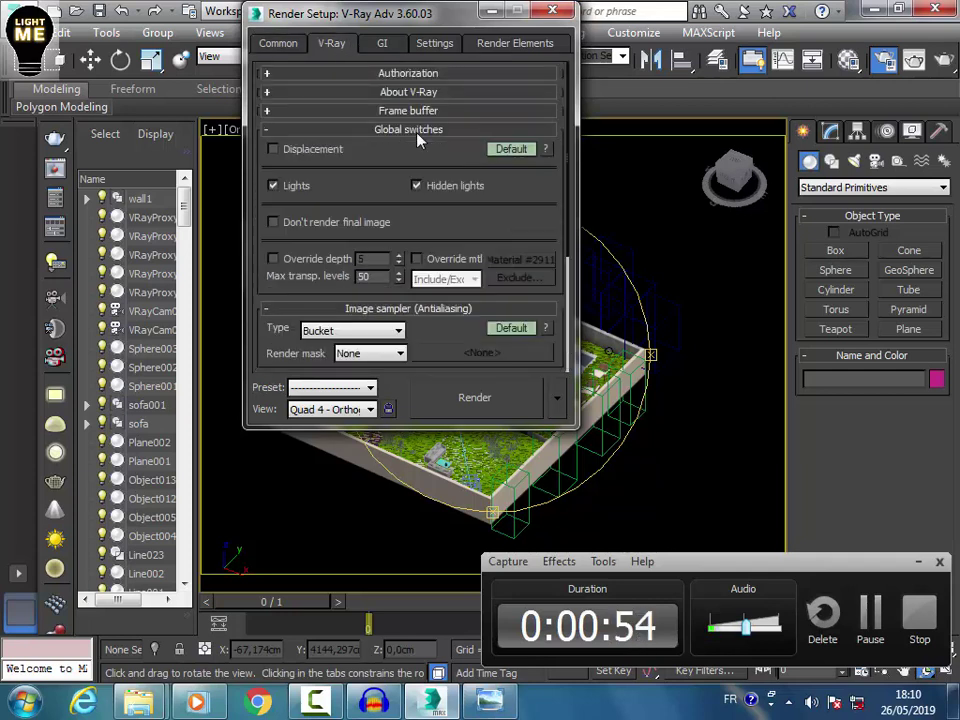
pyautogui.click(322, 150)
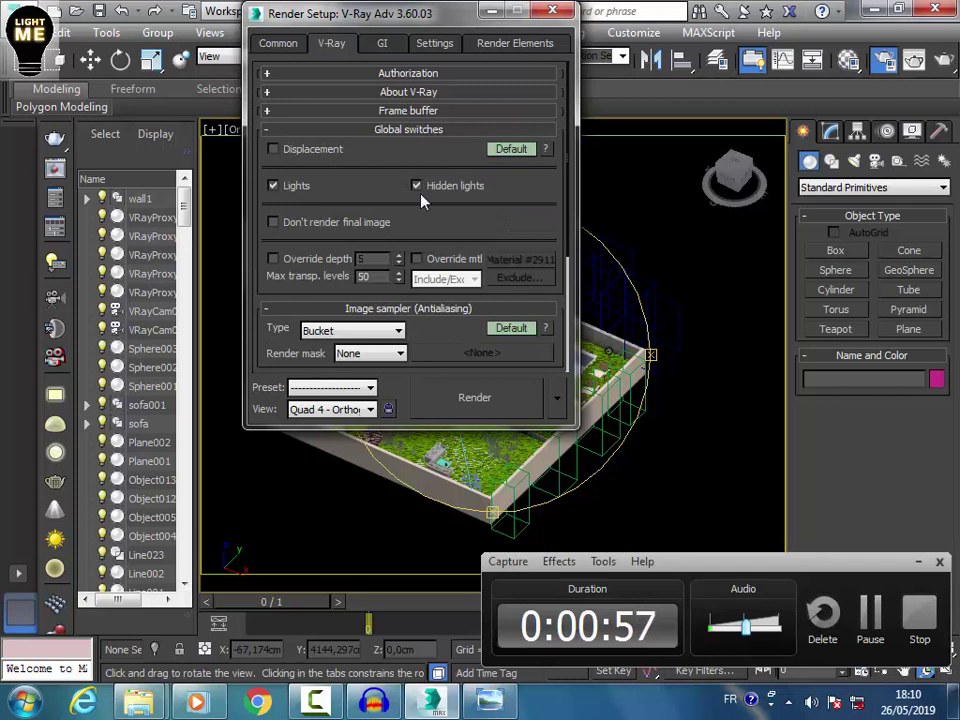
pyautogui.click(474, 262)
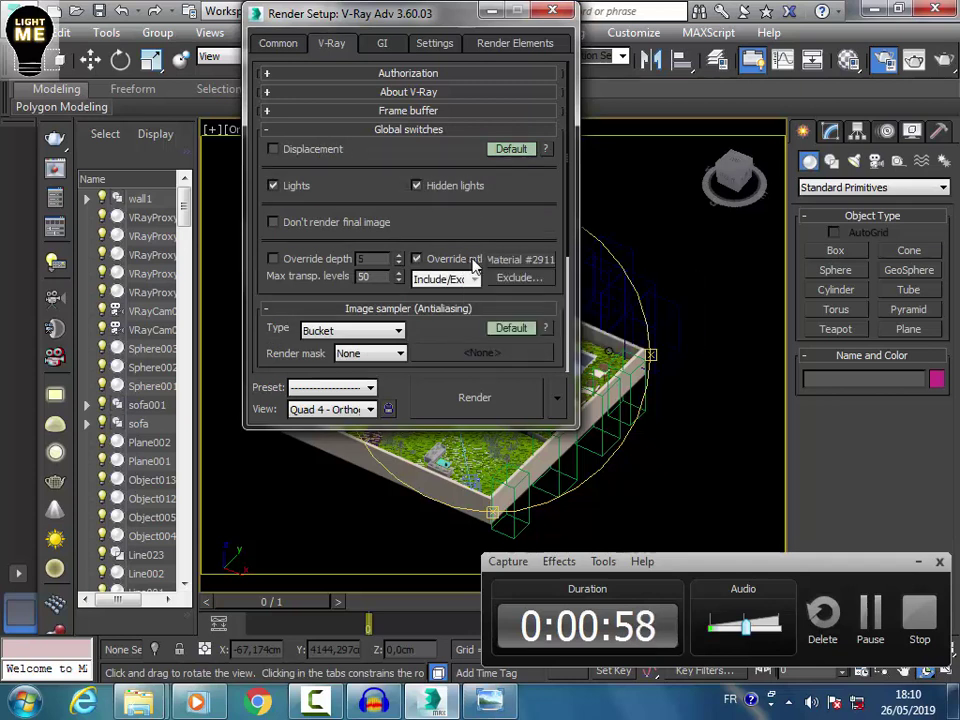
# - Make the plain grey sample material a VRayMtl and assign it to the override material slot as an instance
pyautogui.press('m')
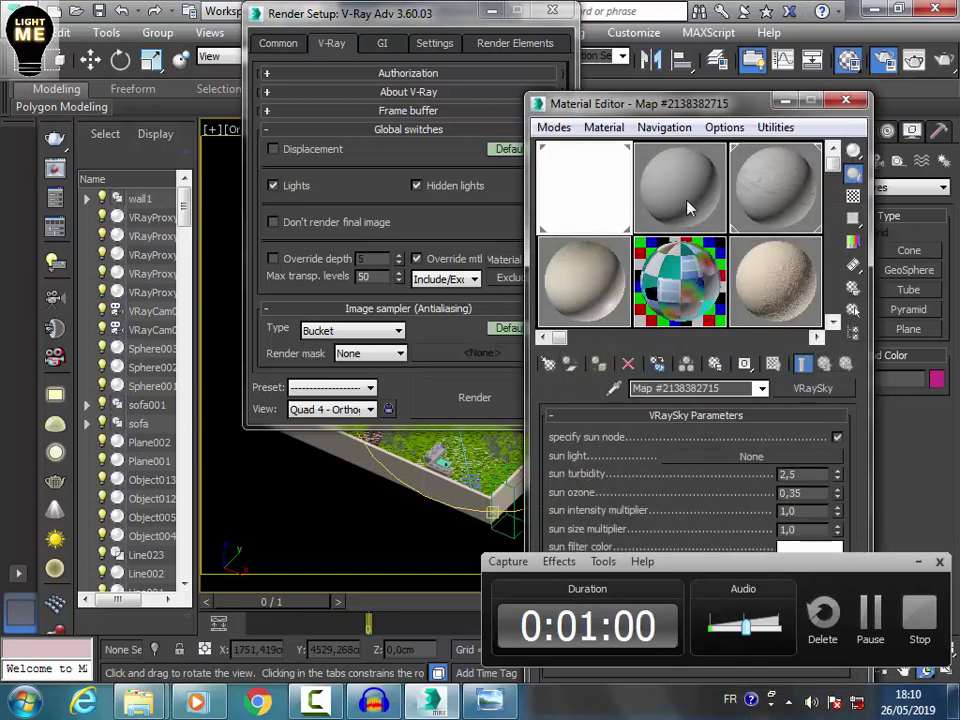
pyautogui.click(645, 205)
pyautogui.click(815, 388)
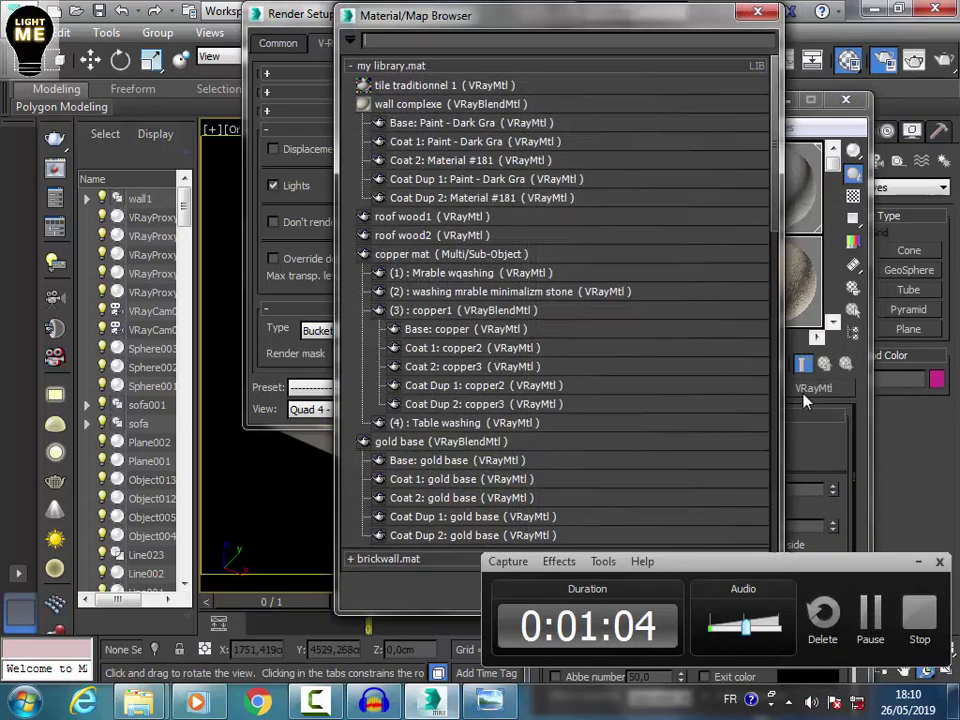
pyautogui.scroll(-3, 456, 452)
pyautogui.scroll(-8, 456, 452)
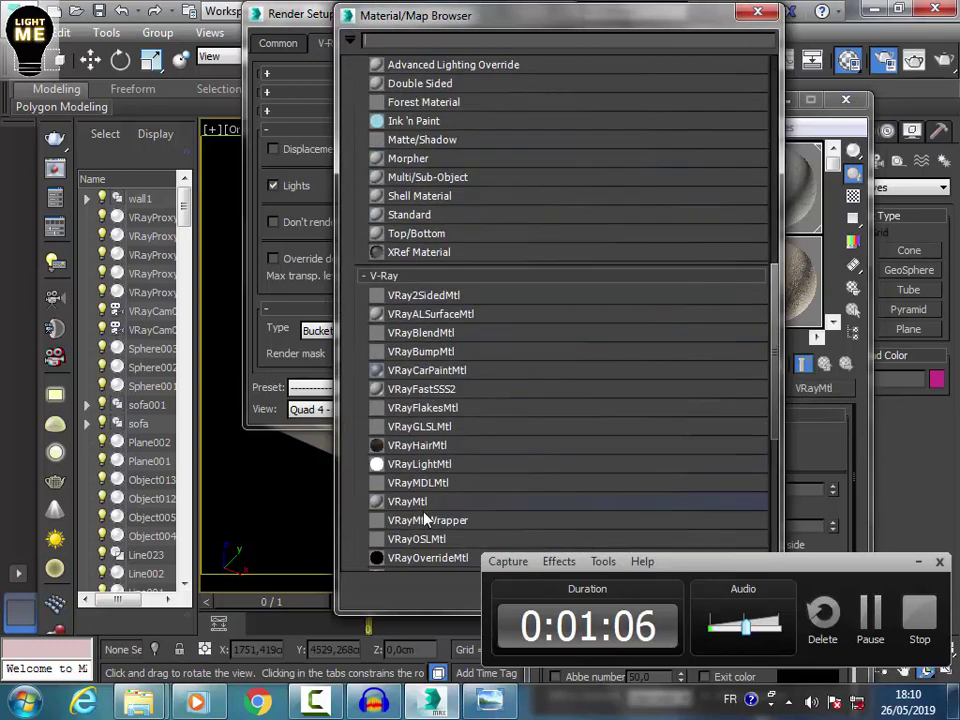
pyautogui.doubleClick(425, 502)
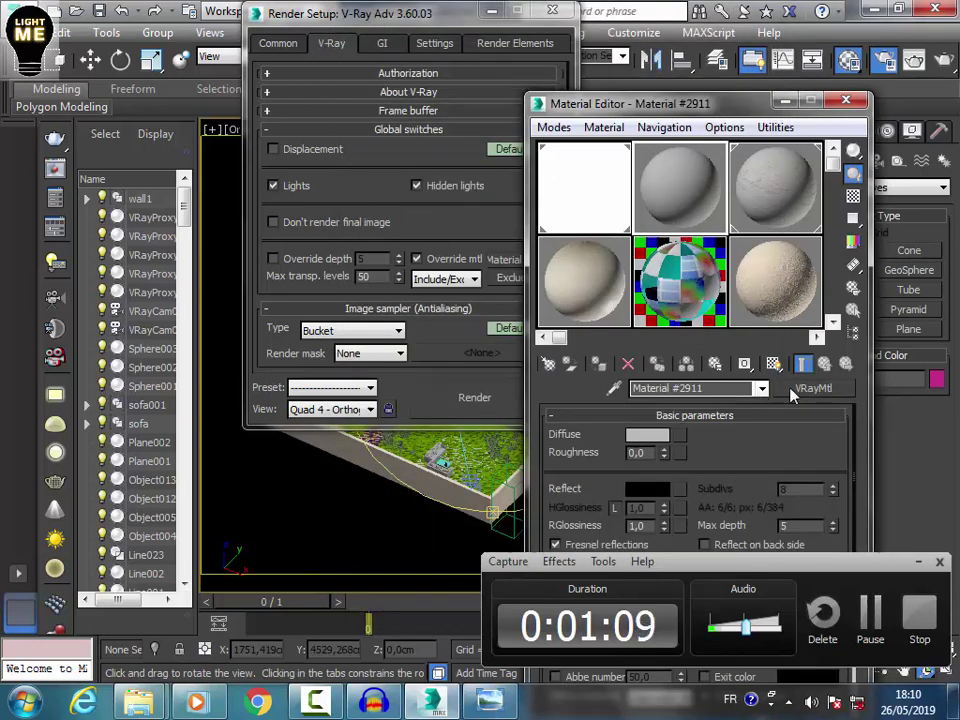
pyautogui.moveTo(575, 278); pyautogui.dragTo(501, 272)
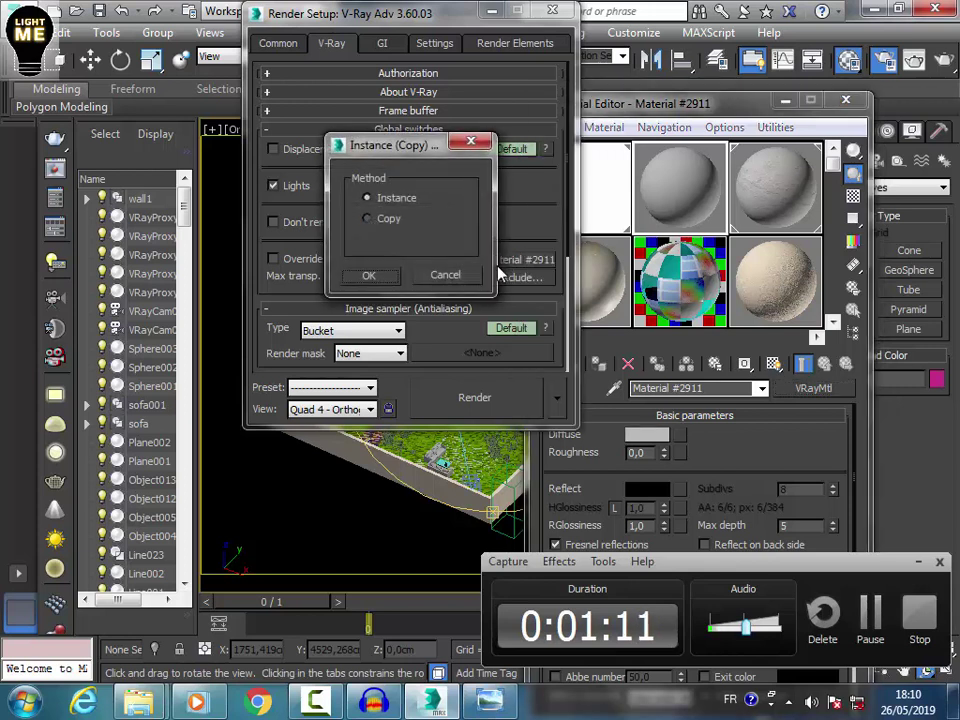
pyautogui.click(369, 278)
pyautogui.click(398, 134)
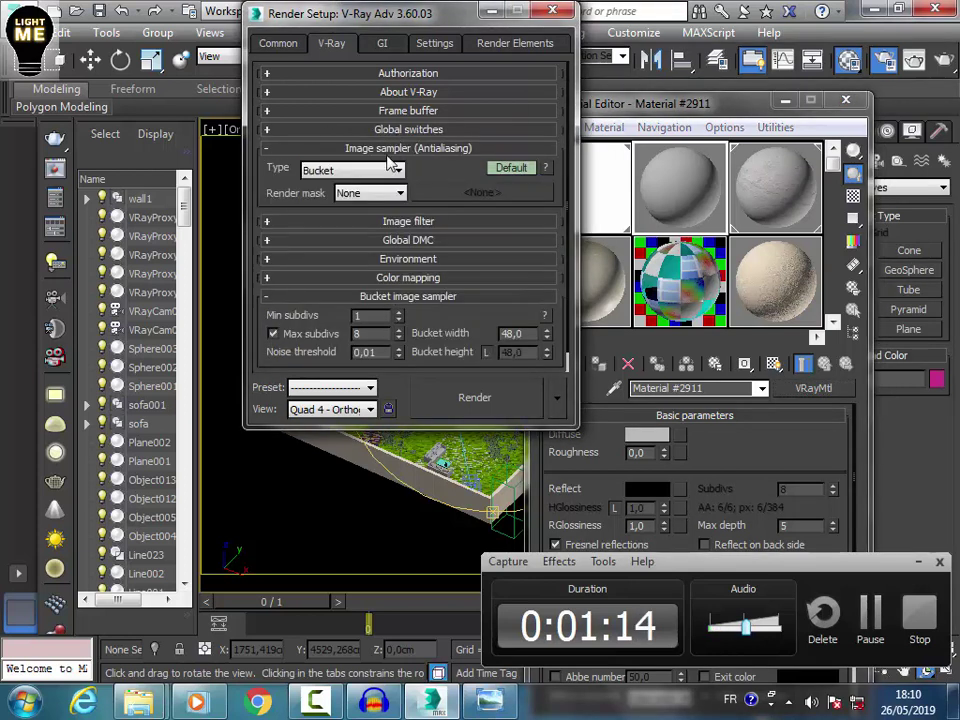
# - Review the image sampler type and the bucket sampler's subdivisions and noise threshold
pyautogui.moveTo(378, 172)
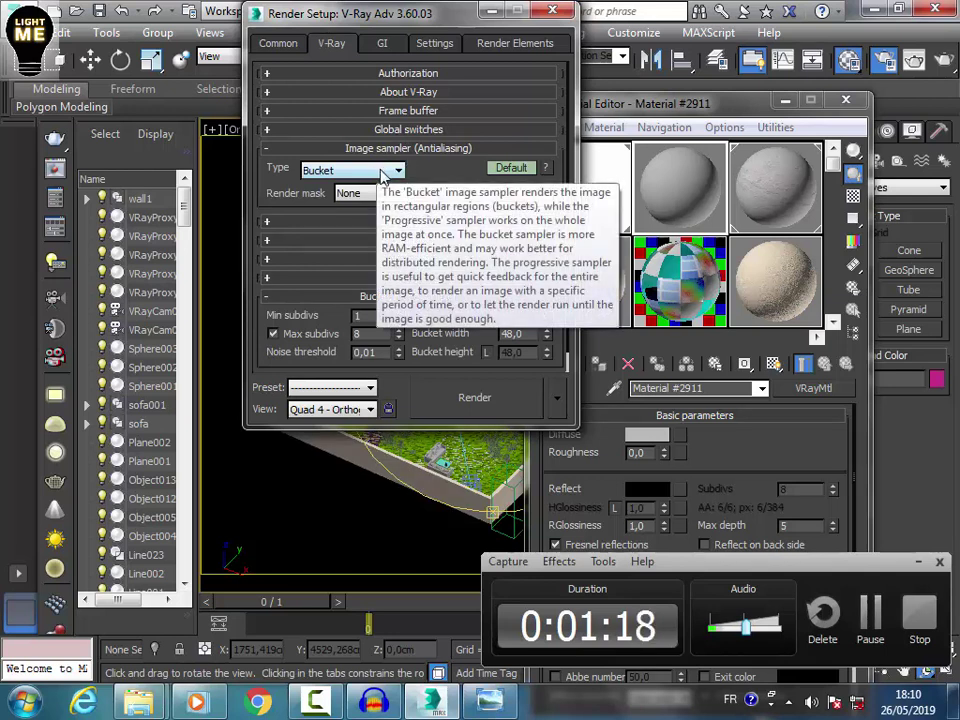
pyautogui.click(378, 150)
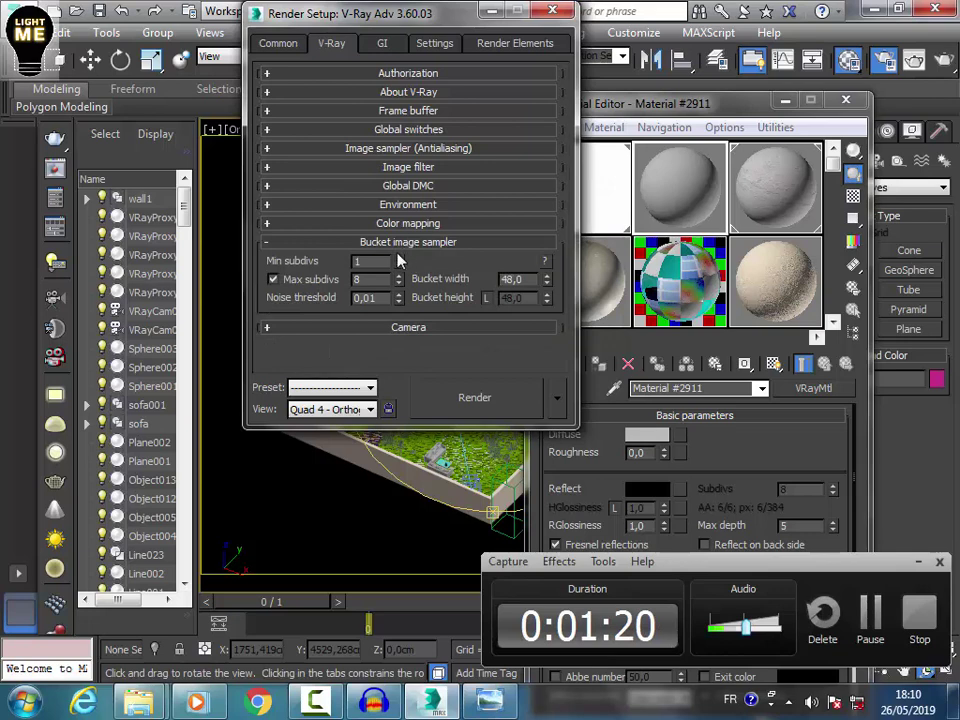
pyautogui.moveTo(397, 260)
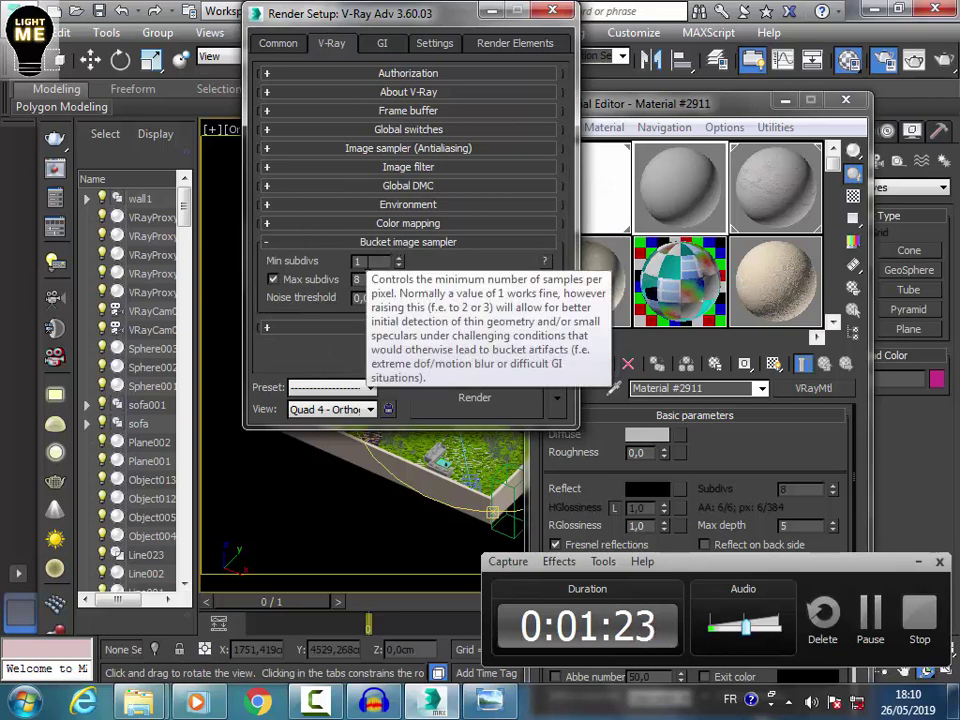
pyautogui.moveTo(375, 281)
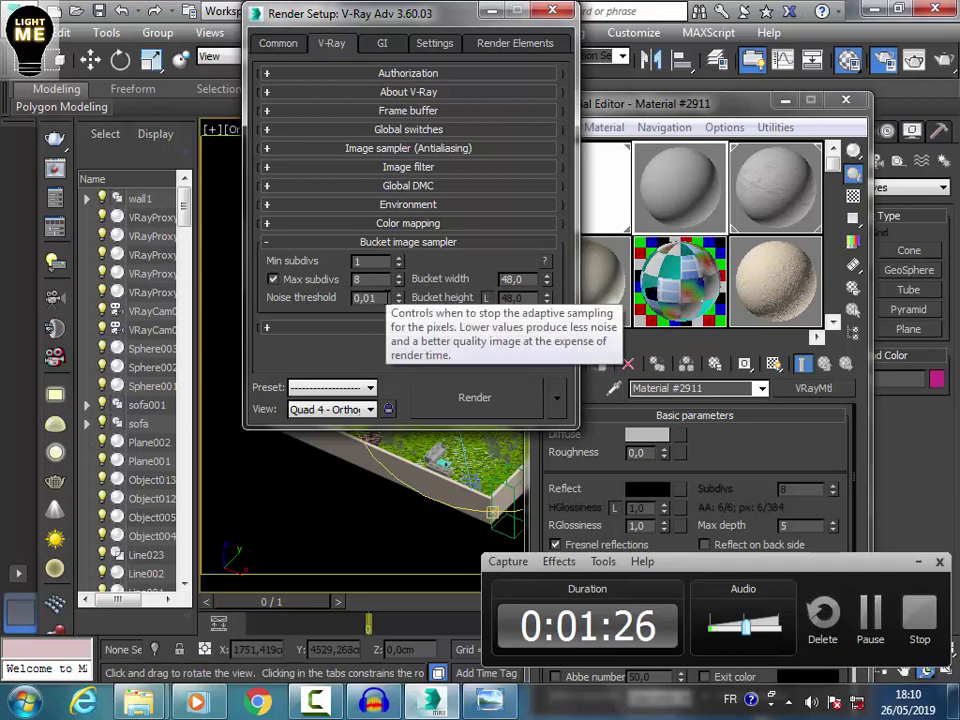
# - Review the GI engines, irradiance map preset and light cache subdivisions, and close the render setup and material editor
pyautogui.click(380, 43)
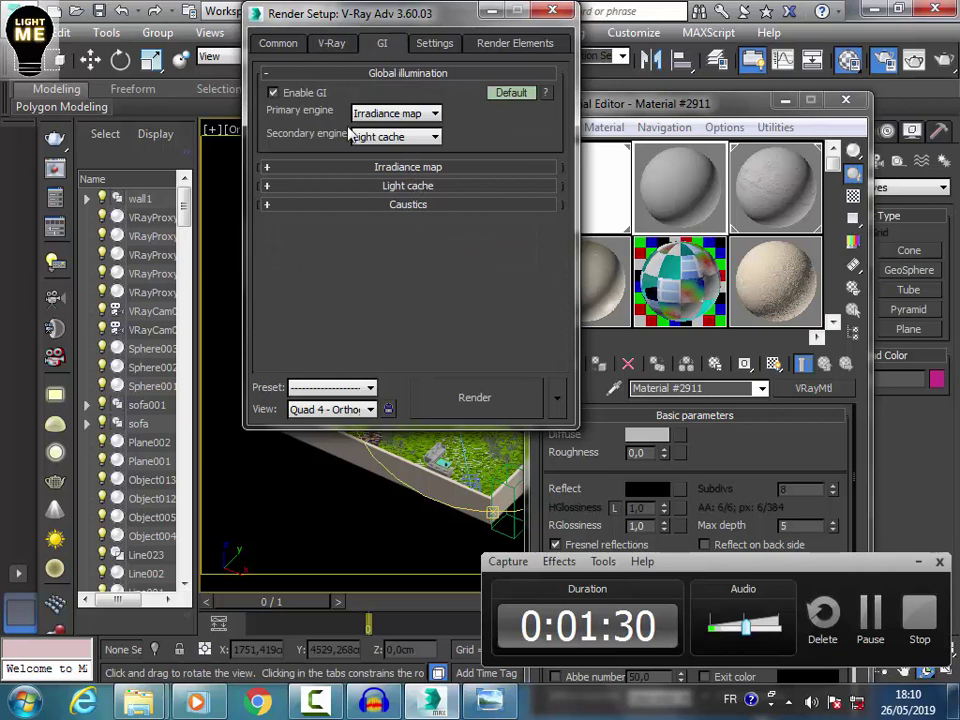
pyautogui.moveTo(382, 127)
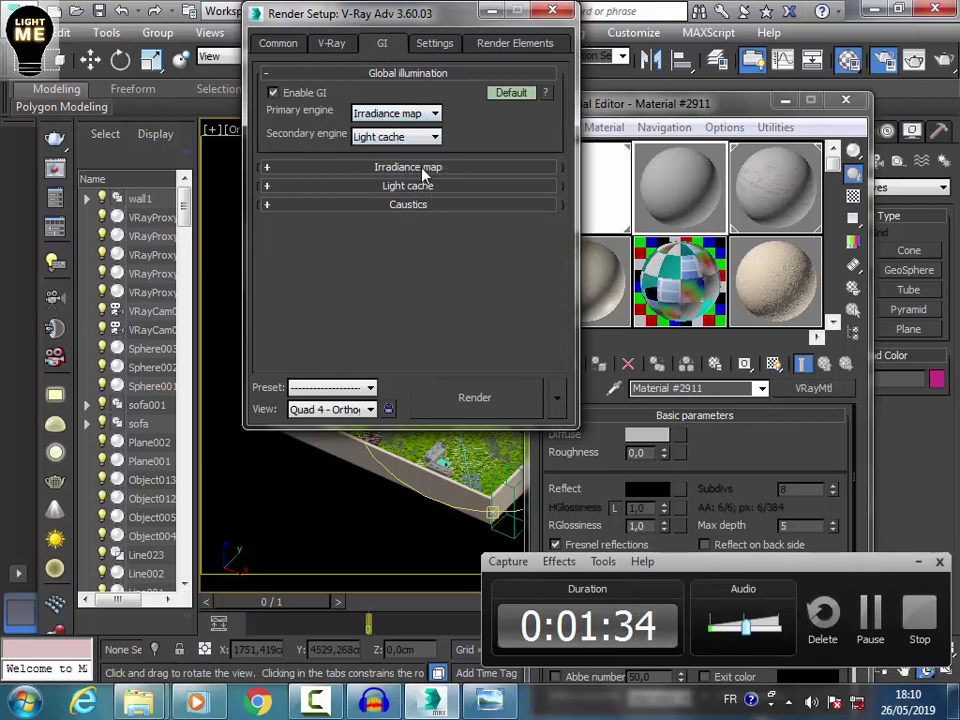
pyautogui.click(424, 168)
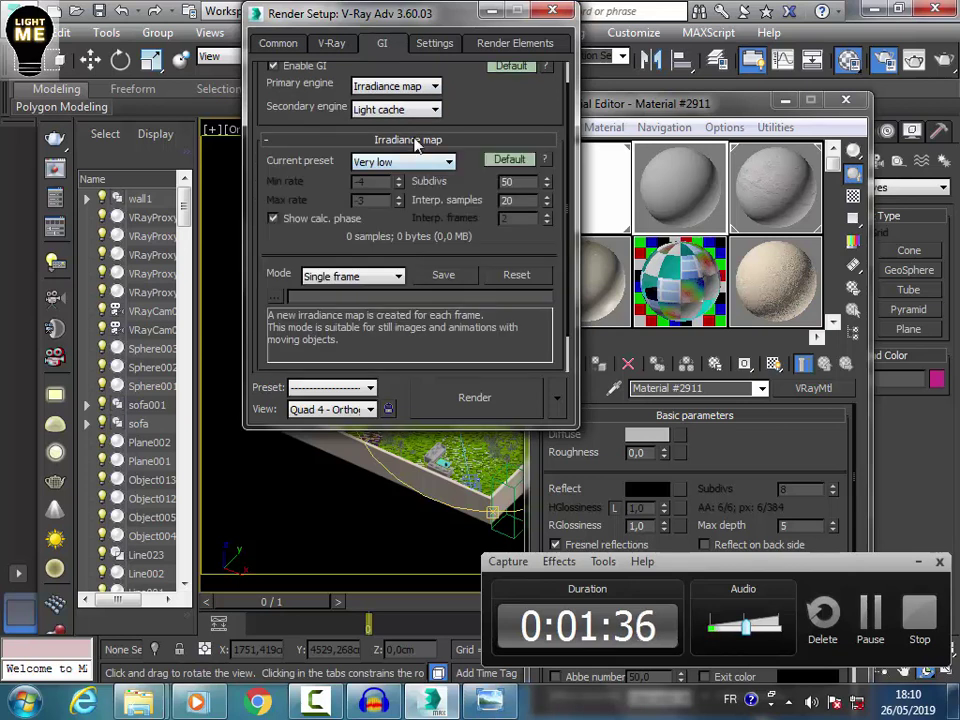
pyautogui.moveTo(432, 166)
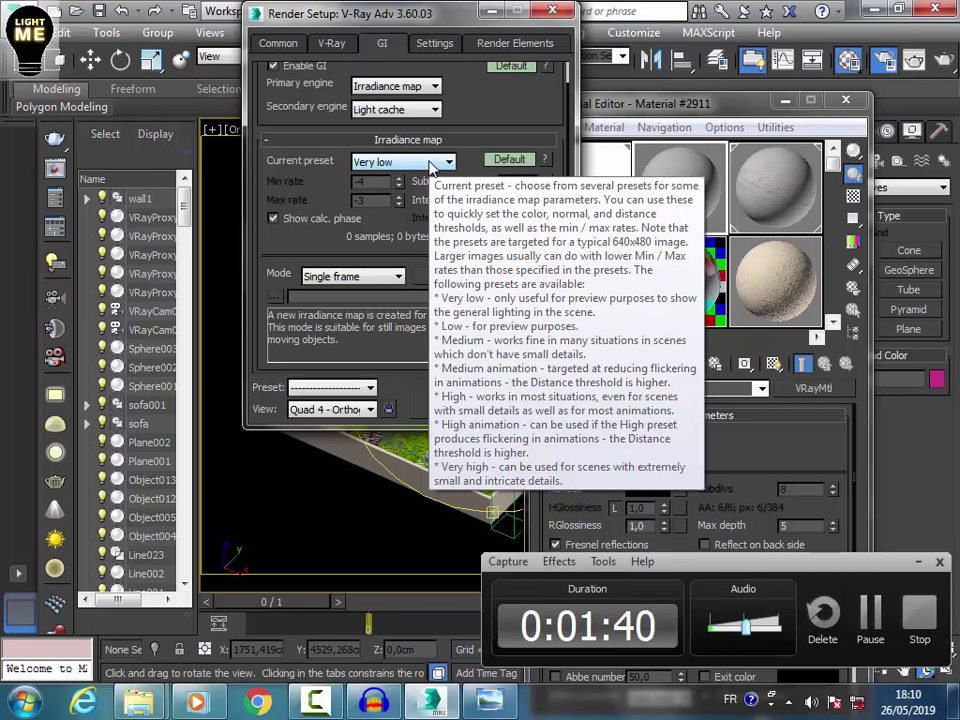
pyautogui.click(432, 163)
pyautogui.click(432, 164)
pyautogui.click(425, 139)
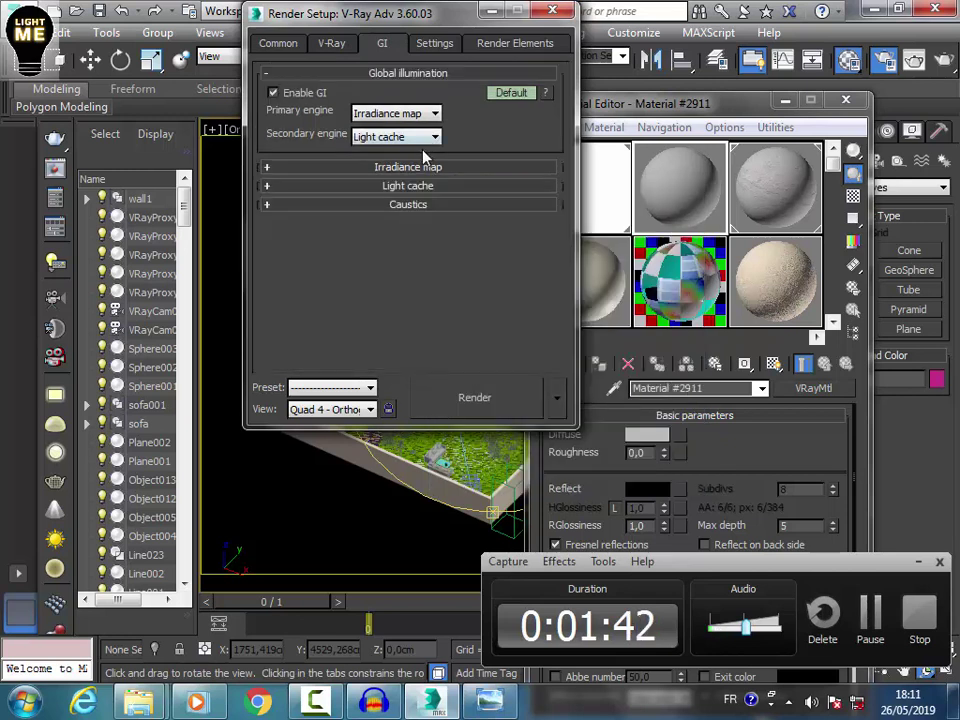
pyautogui.click(402, 185)
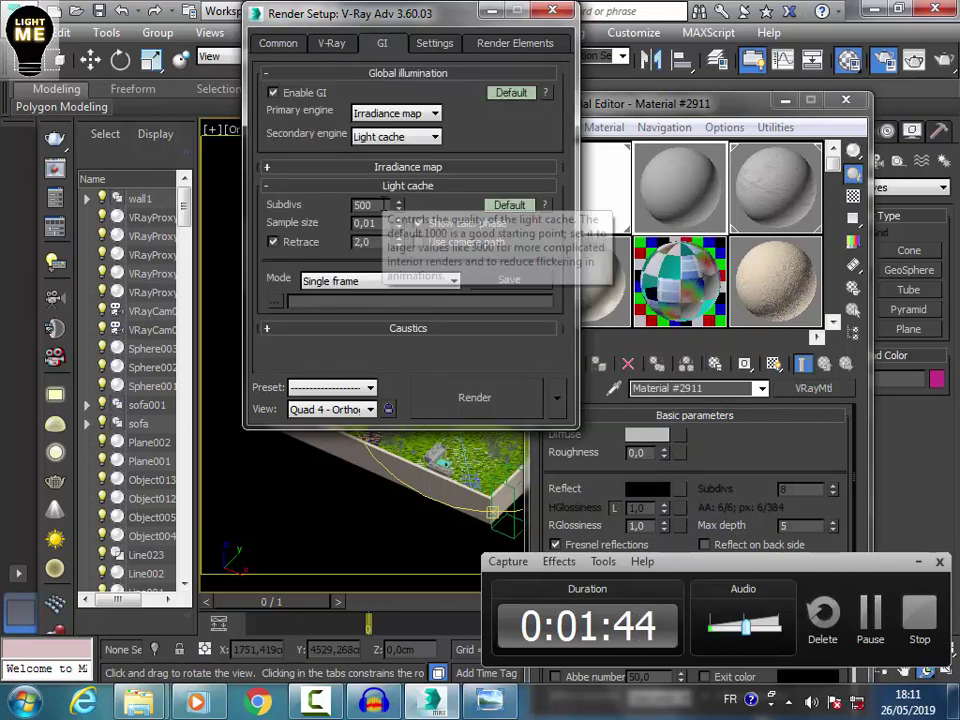
pyautogui.click(553, 12)
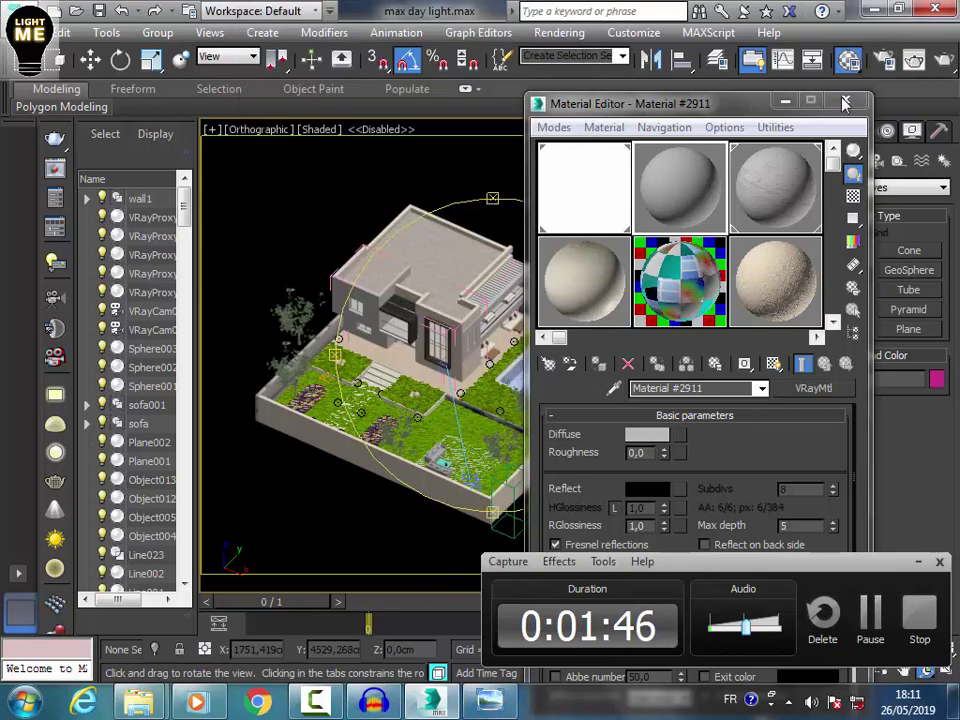
pyautogui.click(845, 100)
# - Bring up the V-Ray camera types in the top view and delete the existing camera beside the terrace corner
pyautogui.press('t')
pyautogui.press('z')
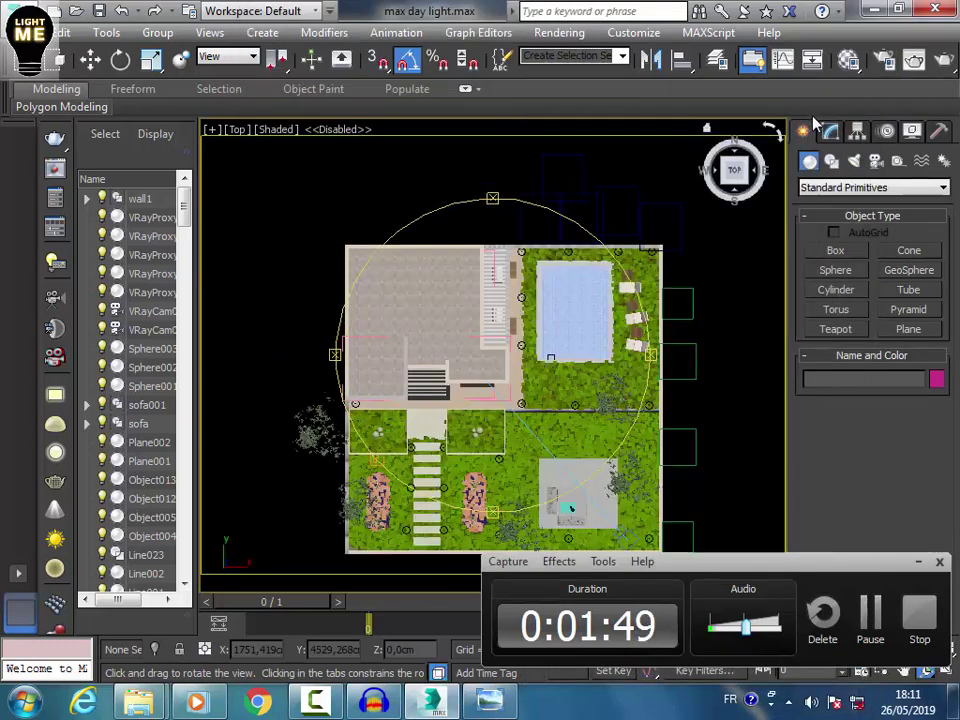
pyautogui.moveTo(594, 312); pyautogui.dragTo(547, 223, button='middle')
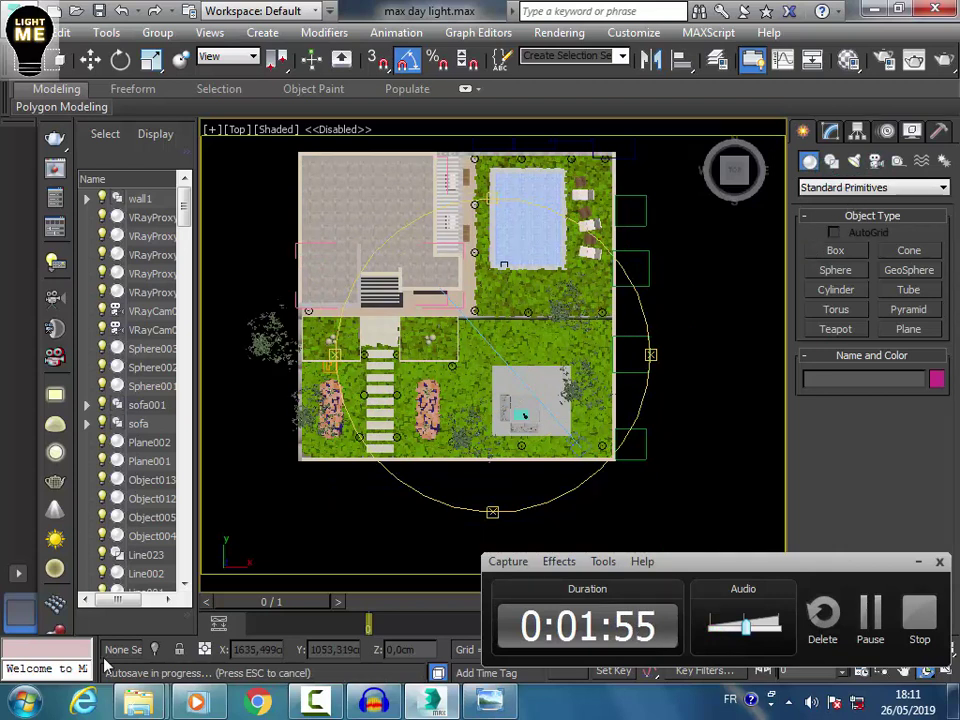
pyautogui.click(875, 161)
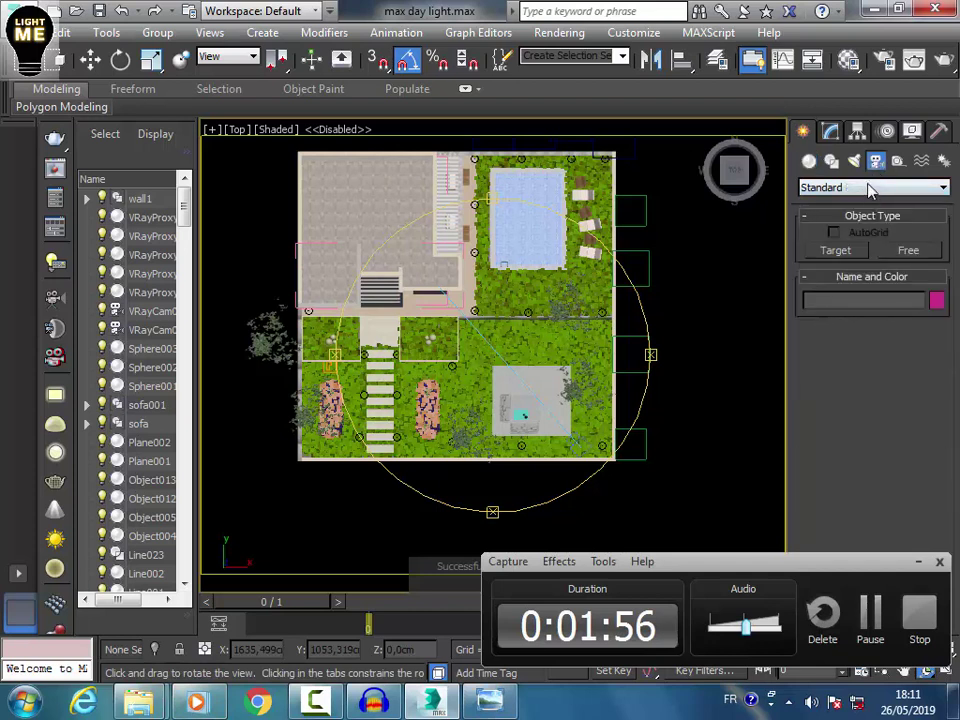
pyautogui.click(870, 187)
pyautogui.click(861, 214)
pyautogui.click(908, 250)
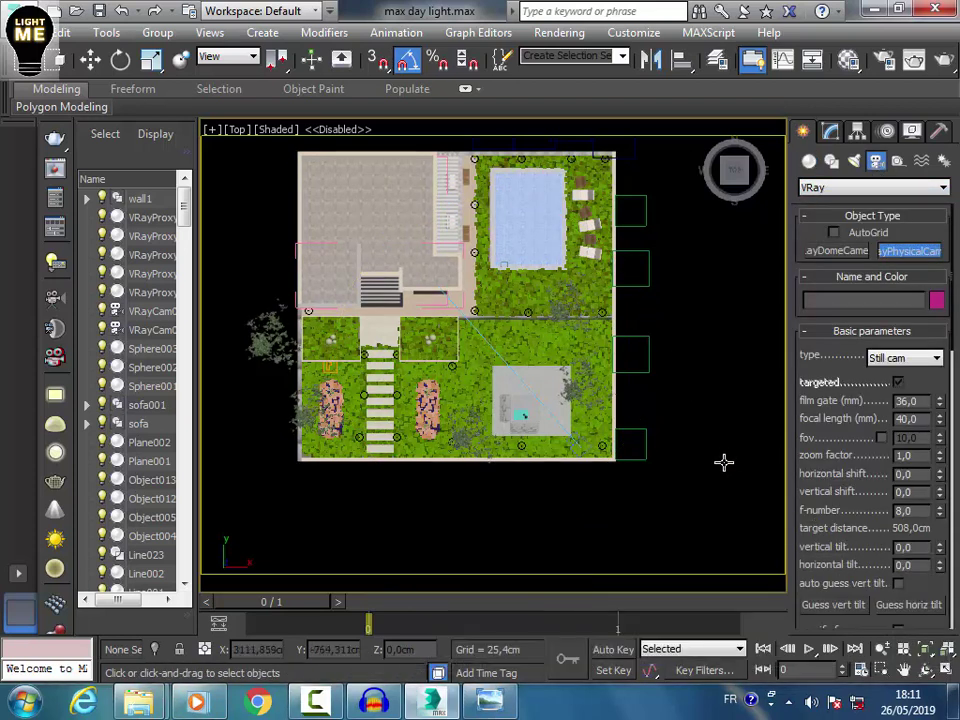
pyautogui.click(90, 60)
pyautogui.click(573, 443)
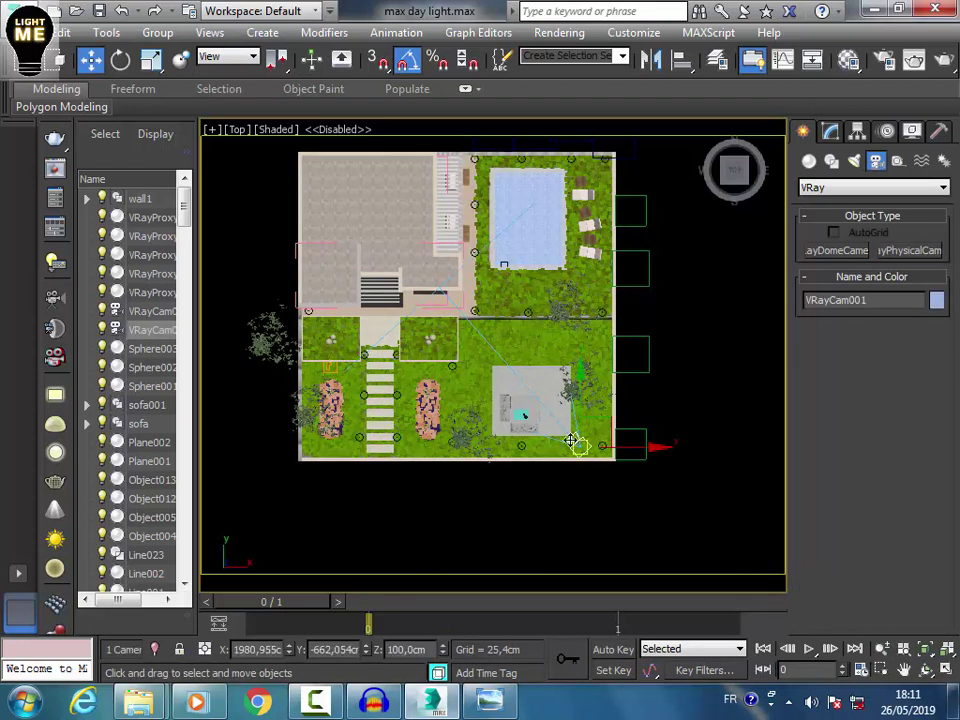
pyautogui.press('Delete')
# - Place a targeted VRayPhysicalCamera from the terrace corner towards the house, target distance about 1685 cm, and look through it
pyautogui.click(910, 251)
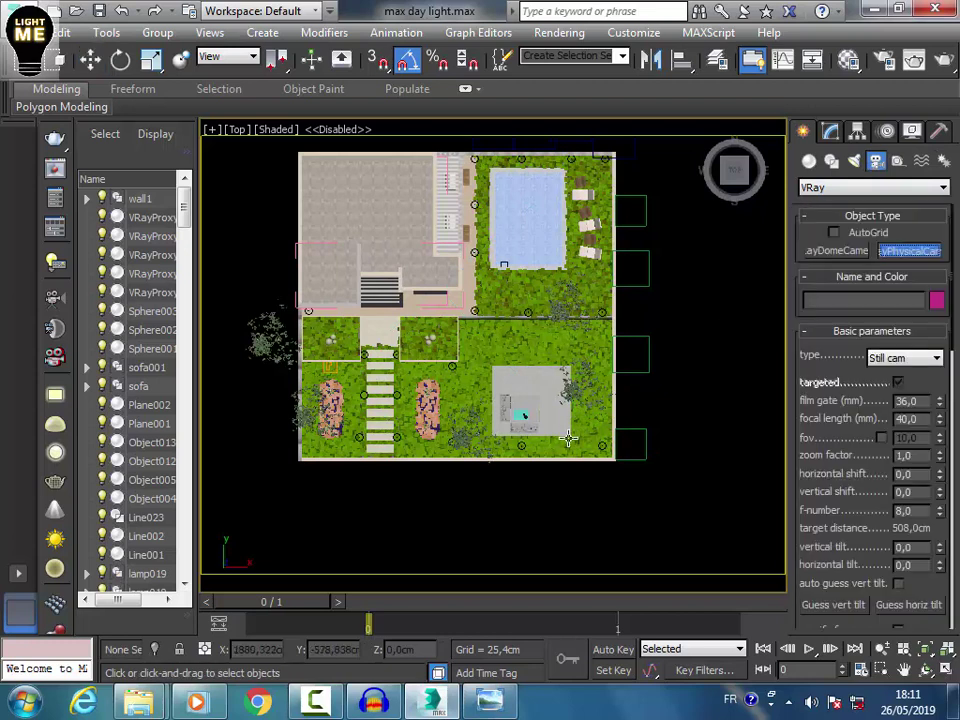
pyautogui.moveTo(568, 437); pyautogui.dragTo(466, 278)
pyautogui.press('c')
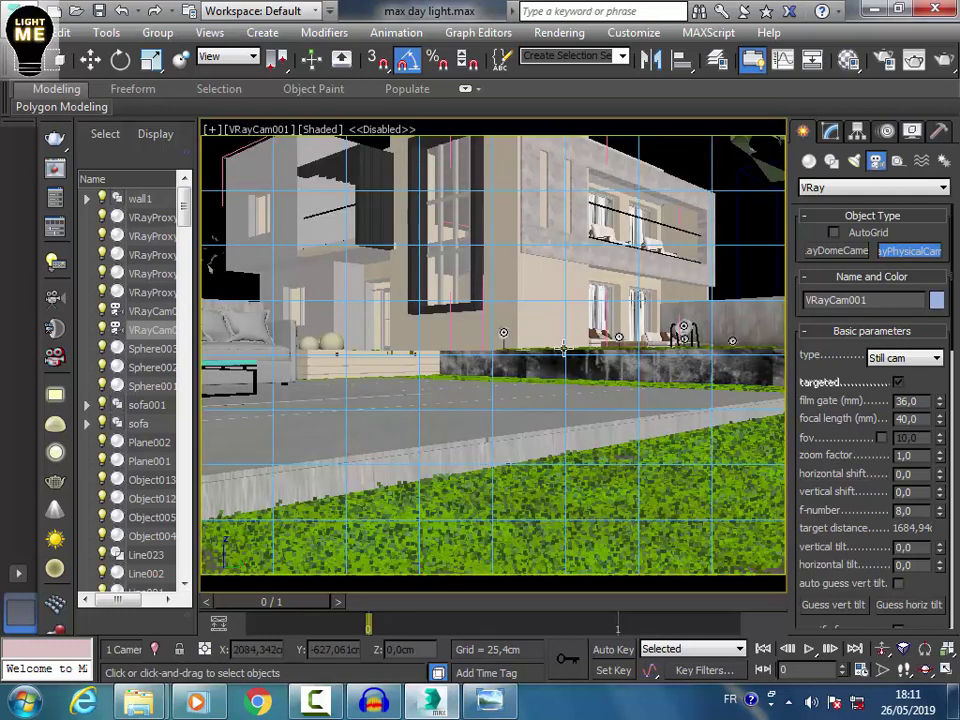
# - Raise and reframe the camera so the whole villa and terrace fit in view, with a focal length of 35 mm
pyautogui.keyDown('alt'); pyautogui.moveTo(563, 349); pyautogui.dragTo(470, 352, button='middle'); pyautogui.keyUp('alt')
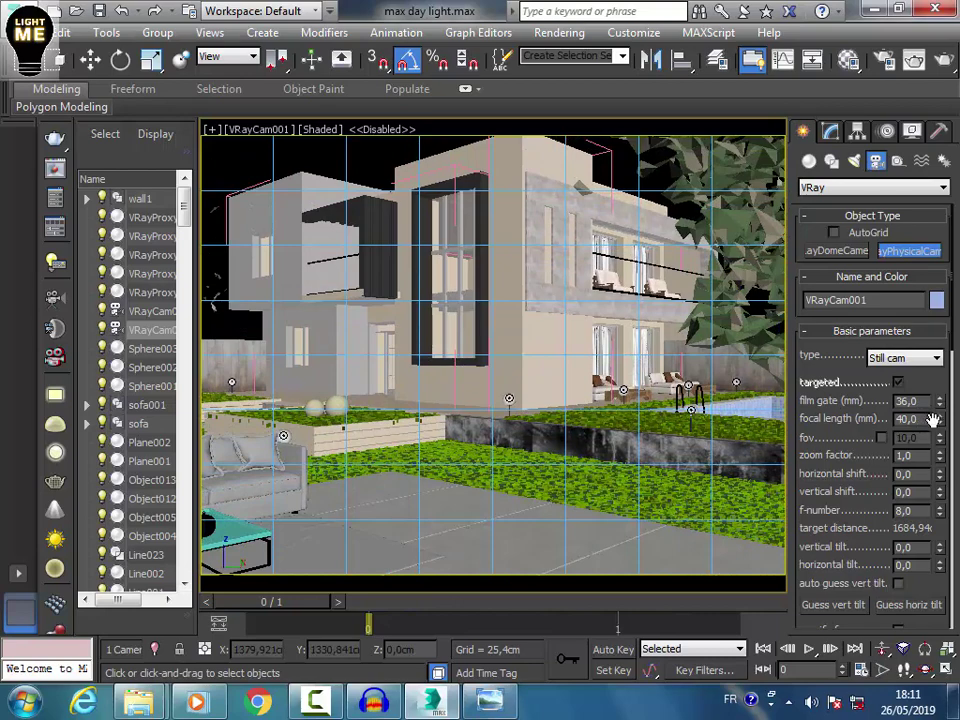
pyautogui.moveTo(940, 425)
pyautogui.mouseDown()
pyautogui.moveTo(940, 478)
pyautogui.moveTo(938, 362)
pyautogui.moveTo(933, 418)
pyautogui.mouseUp()
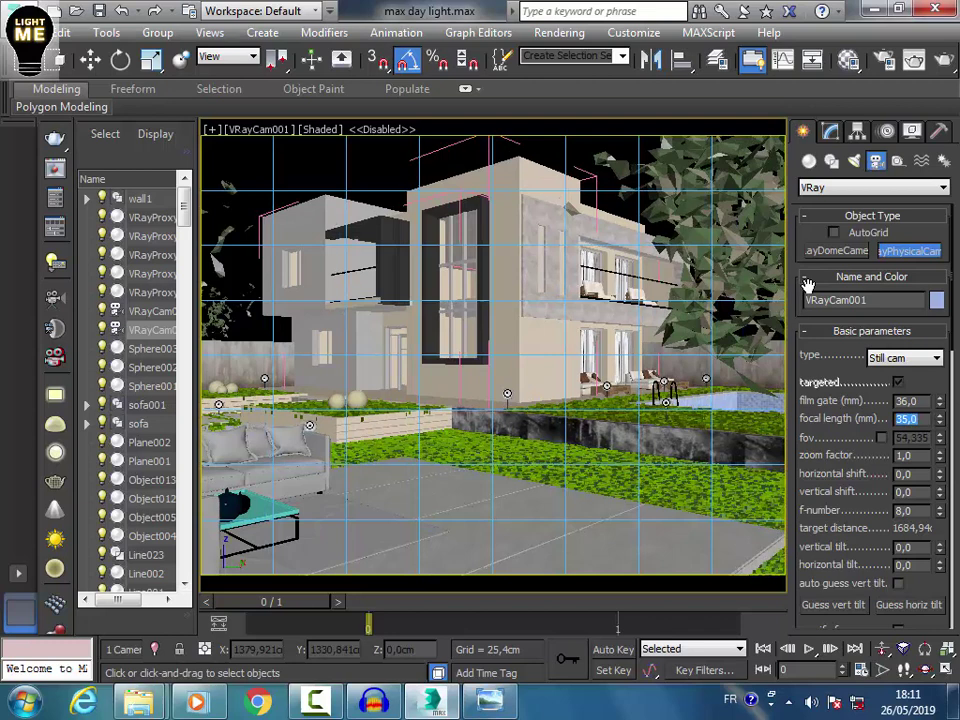
pyautogui.moveTo(480, 325); pyautogui.dragTo(666, 424, button='middle')
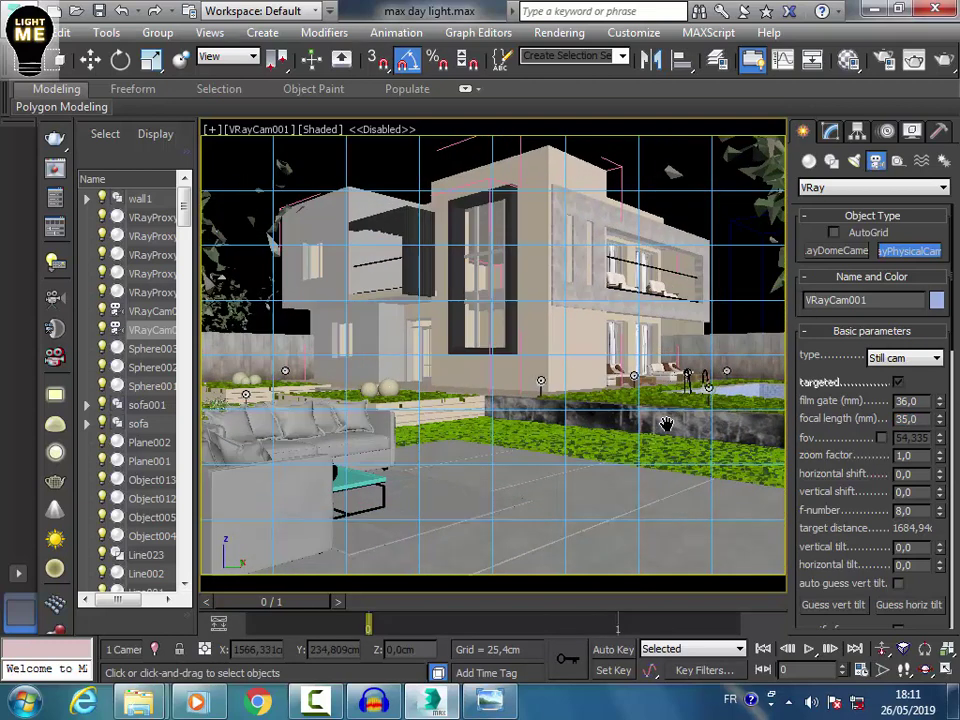
# - Select the camera's target and shift it slightly sideways to fine-tune the framing of the villa
pyautogui.click(258, 131)
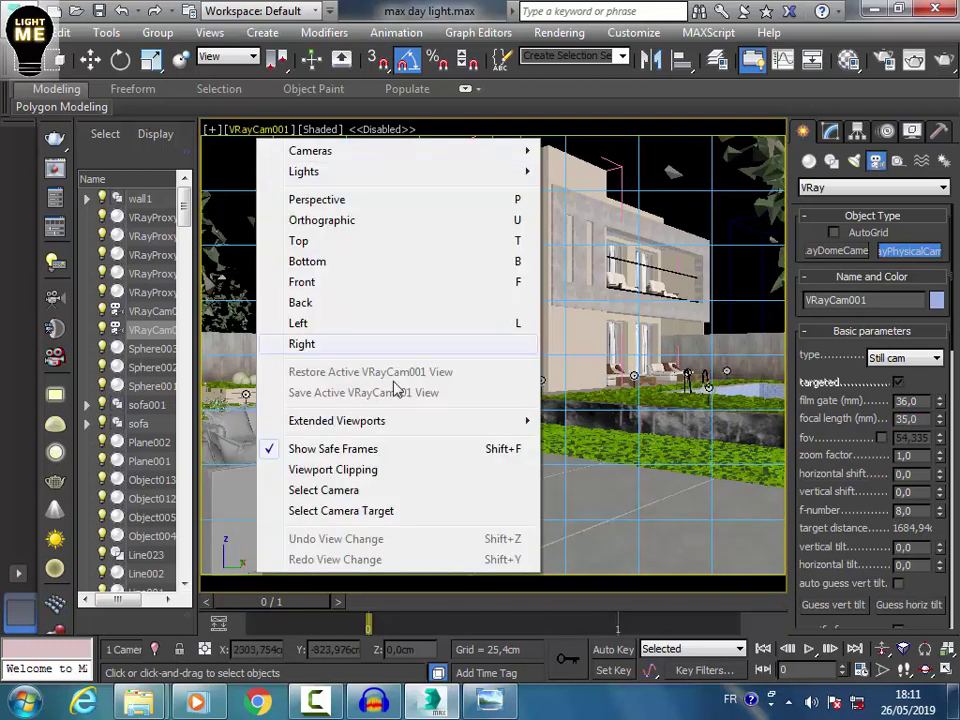
pyautogui.click(390, 493)
pyautogui.click(266, 132)
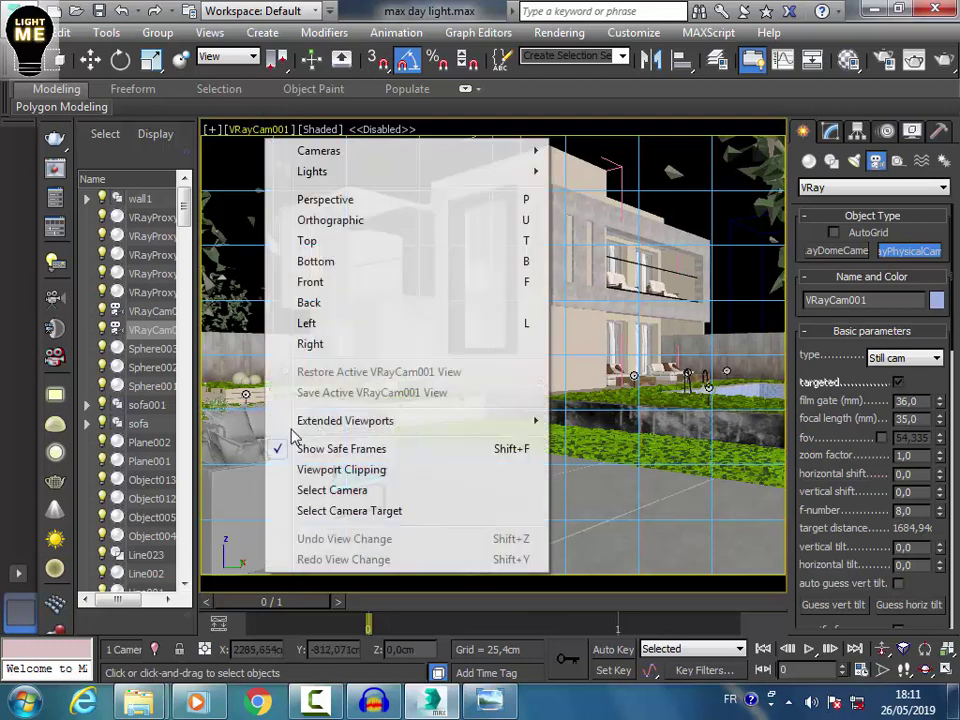
pyautogui.click(336, 510)
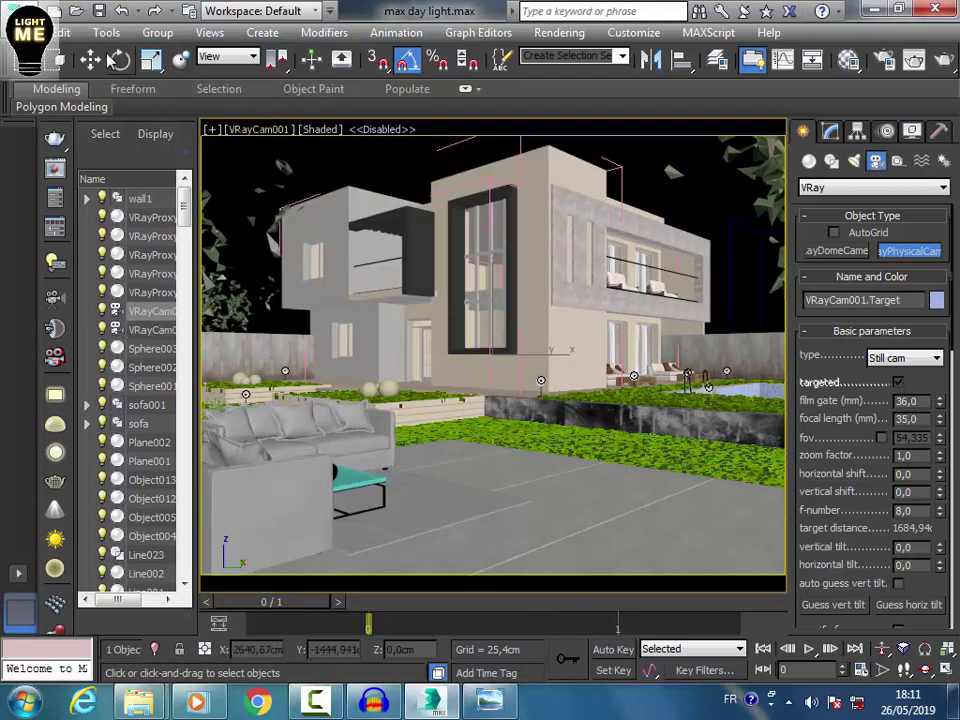
pyautogui.press('w')
pyautogui.moveTo(552, 355); pyautogui.dragTo(547, 354)
# - Enable automatic vertical tilt guessing on the physical camera and turn off its vignetting
pyautogui.click(266, 130)
pyautogui.click(398, 490)
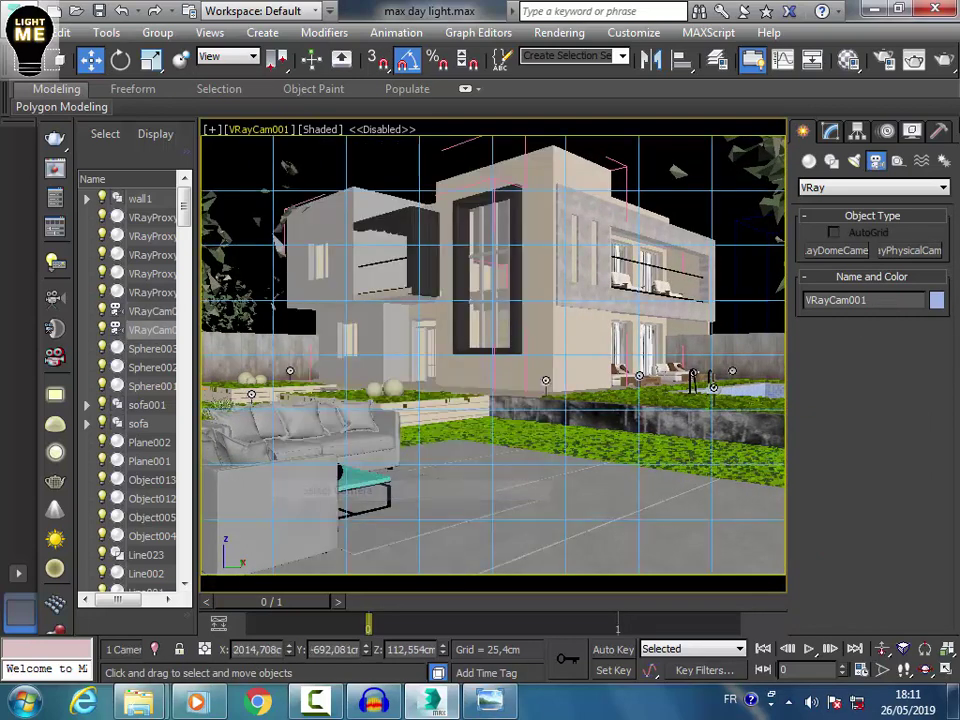
pyautogui.click(830, 136)
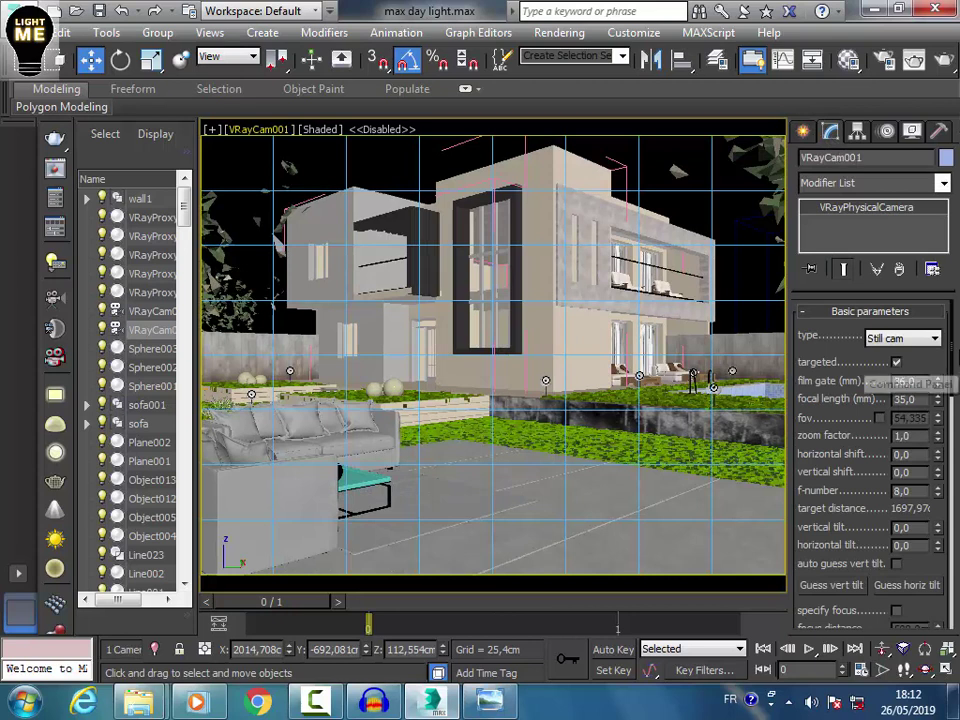
pyautogui.scroll(-3, 900, 410)
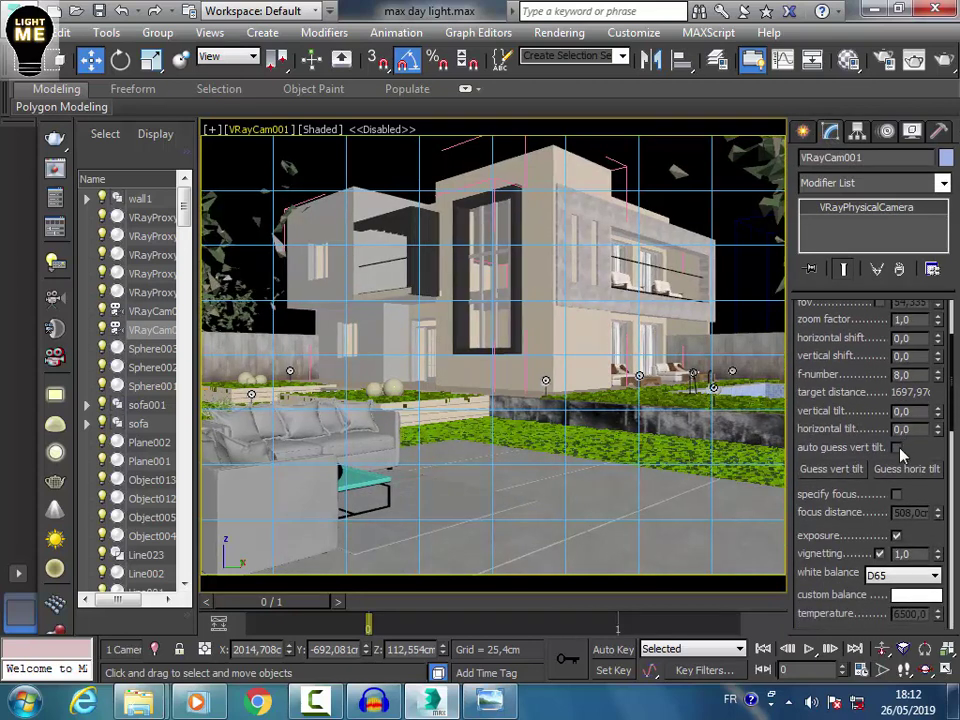
pyautogui.click(897, 448)
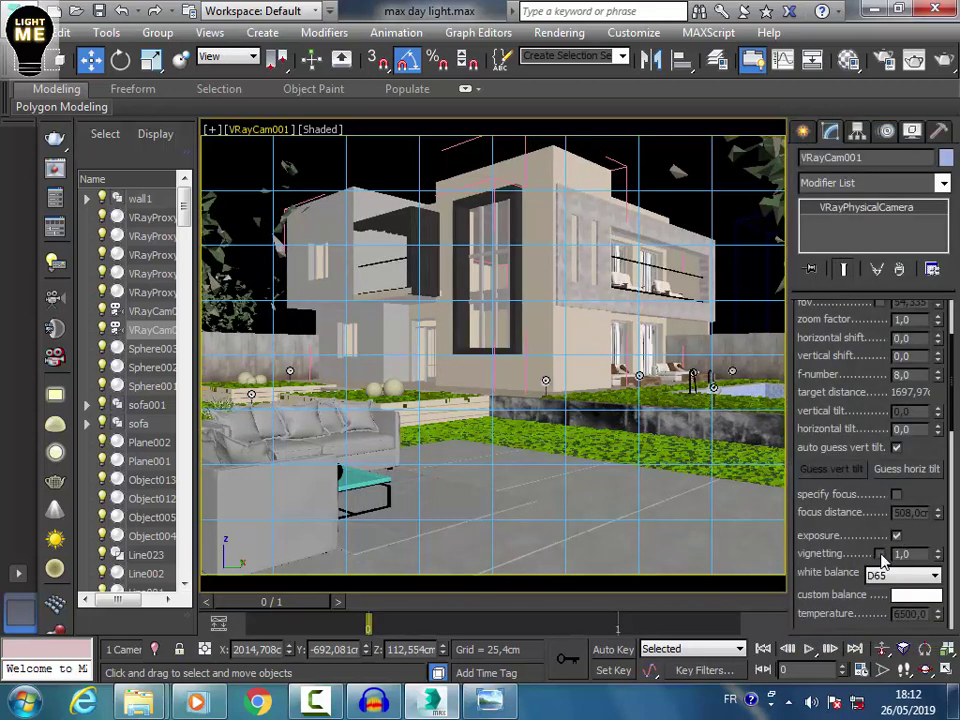
pyautogui.click(880, 554)
pyautogui.scroll(-5, 920, 480)
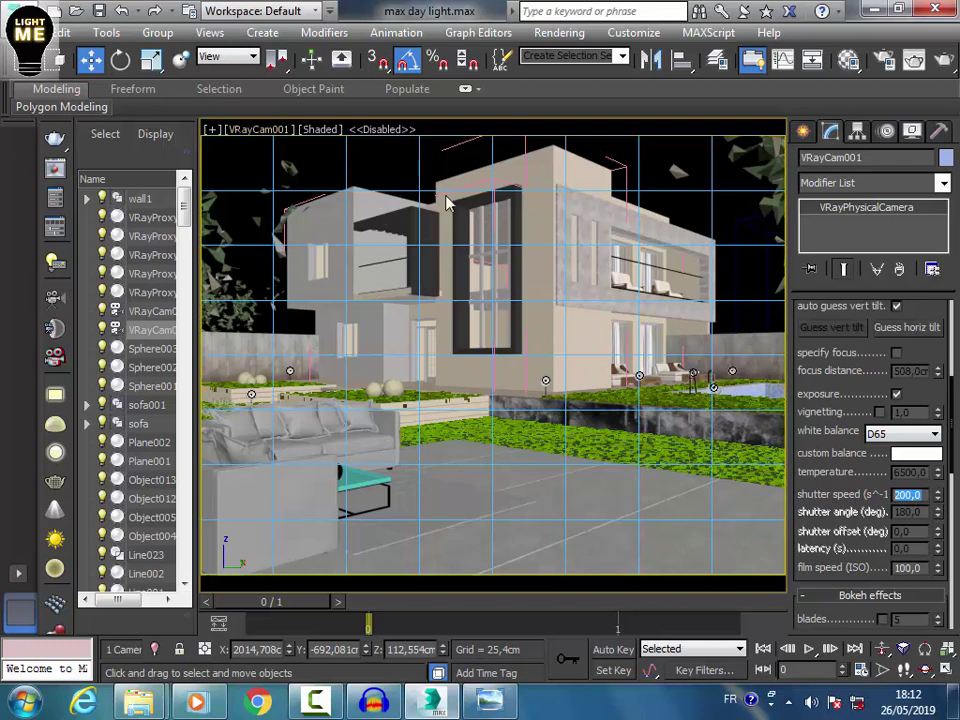
pyautogui.click(768, 145)
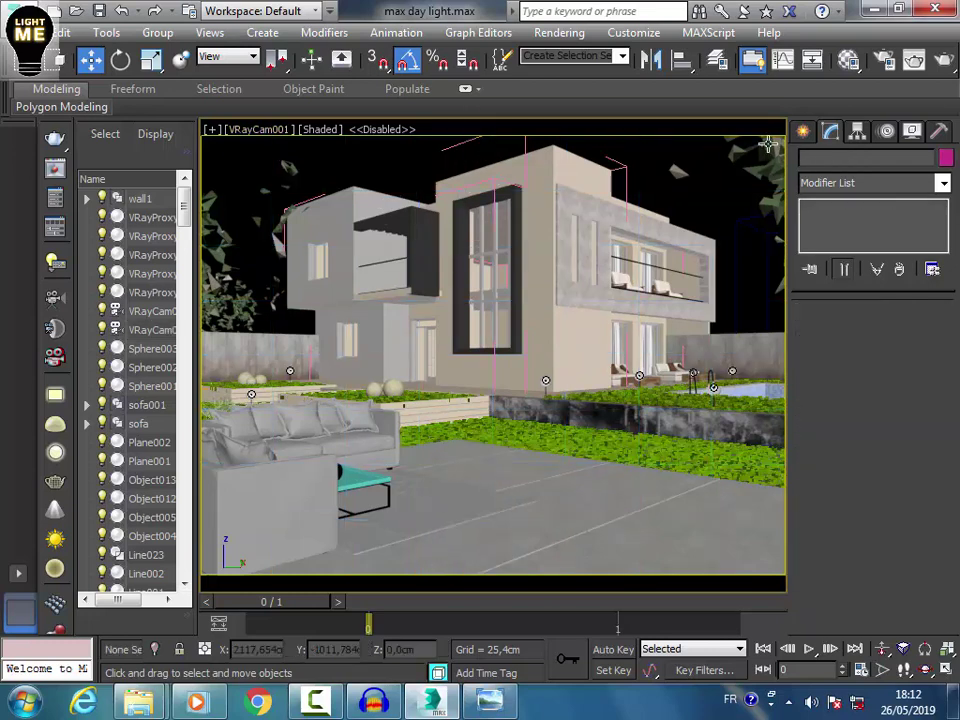
# - Place a VRaySun in the top view from far beyond the pool side towards the house, adding the VRaySky environment map
pyautogui.press('t')
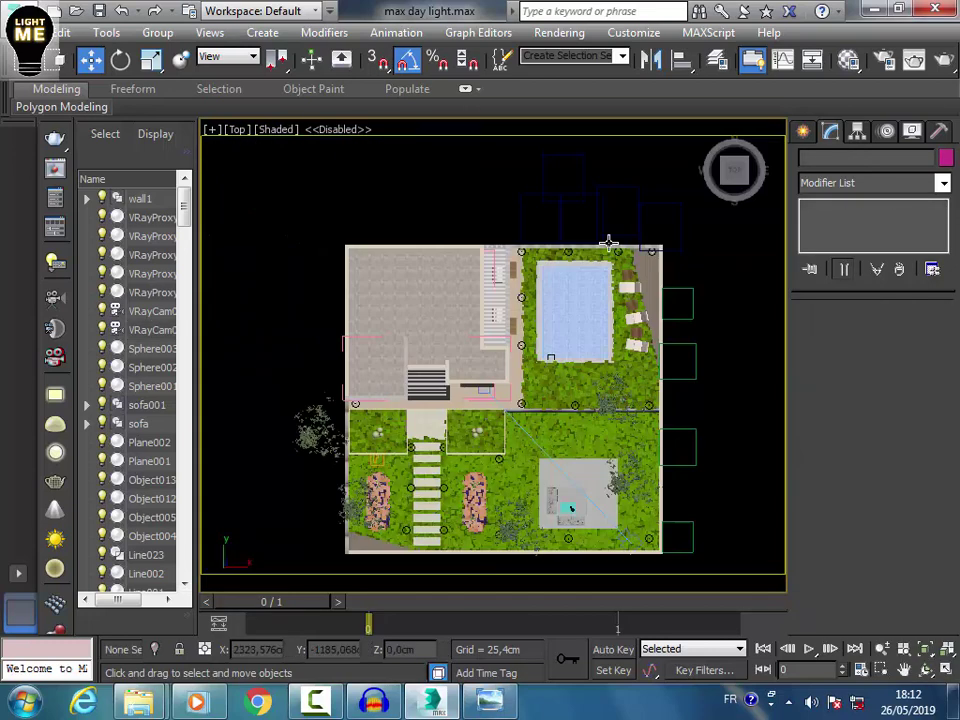
pyautogui.scroll(-4, 614, 214)
pyautogui.moveTo(753, 134); pyautogui.dragTo(865, 148, button='middle')
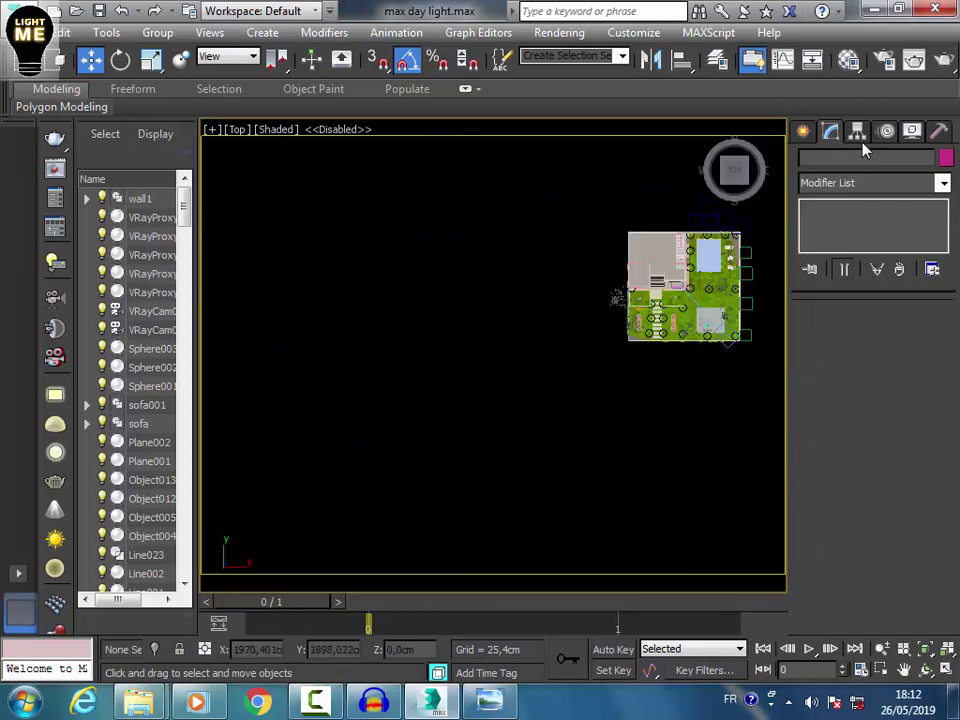
pyautogui.click(804, 134)
pyautogui.click(854, 160)
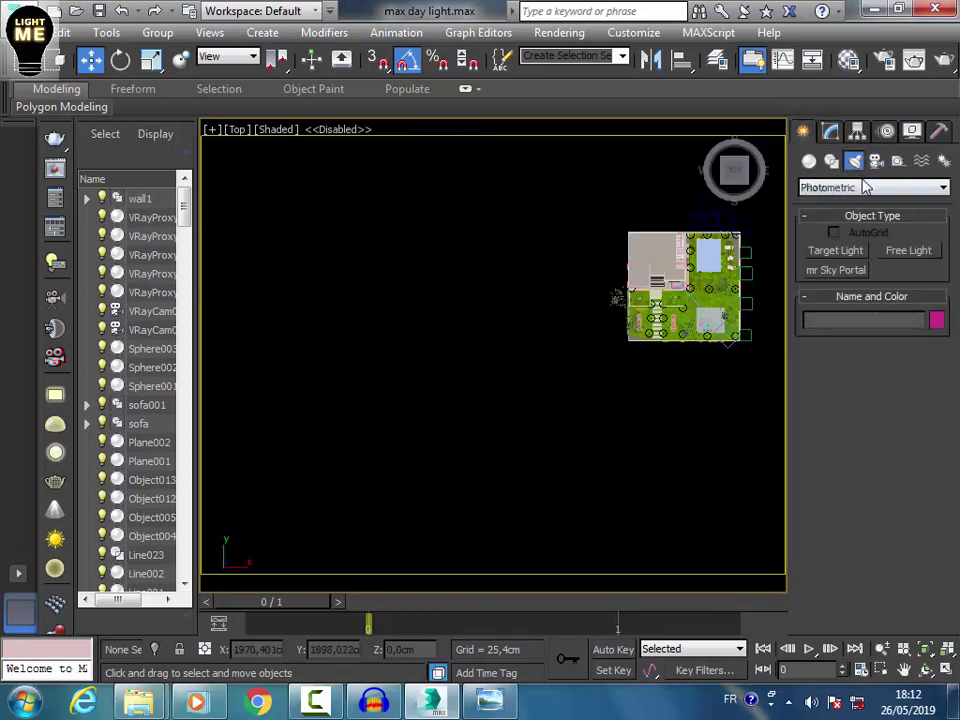
pyautogui.click(872, 187)
pyautogui.click(872, 227)
pyautogui.click(912, 270)
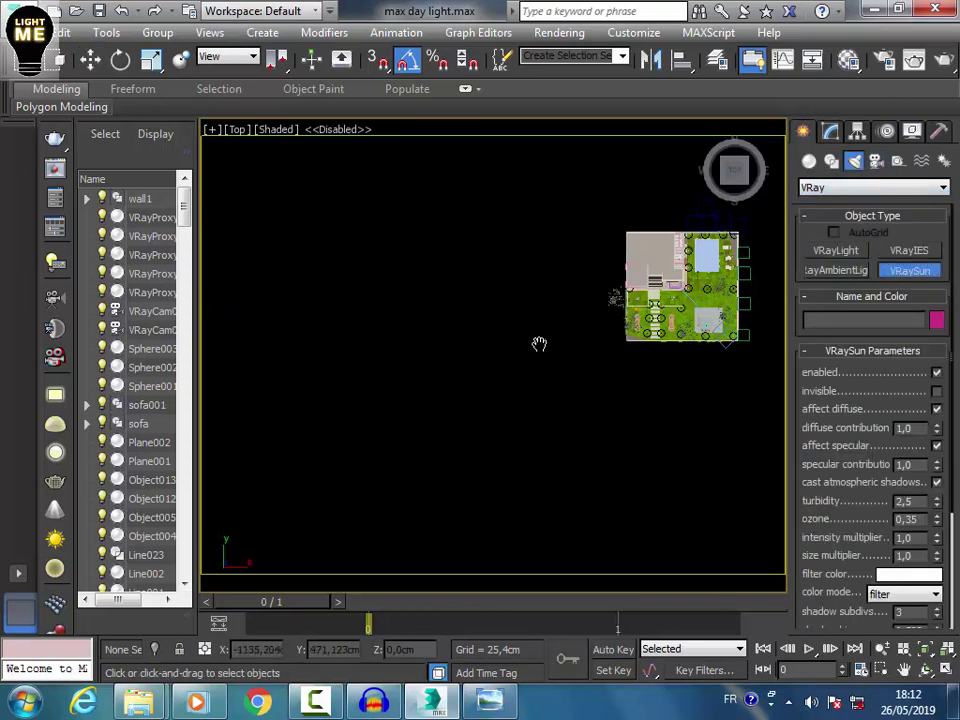
pyautogui.moveTo(540, 343); pyautogui.dragTo(499, 452, button='middle')
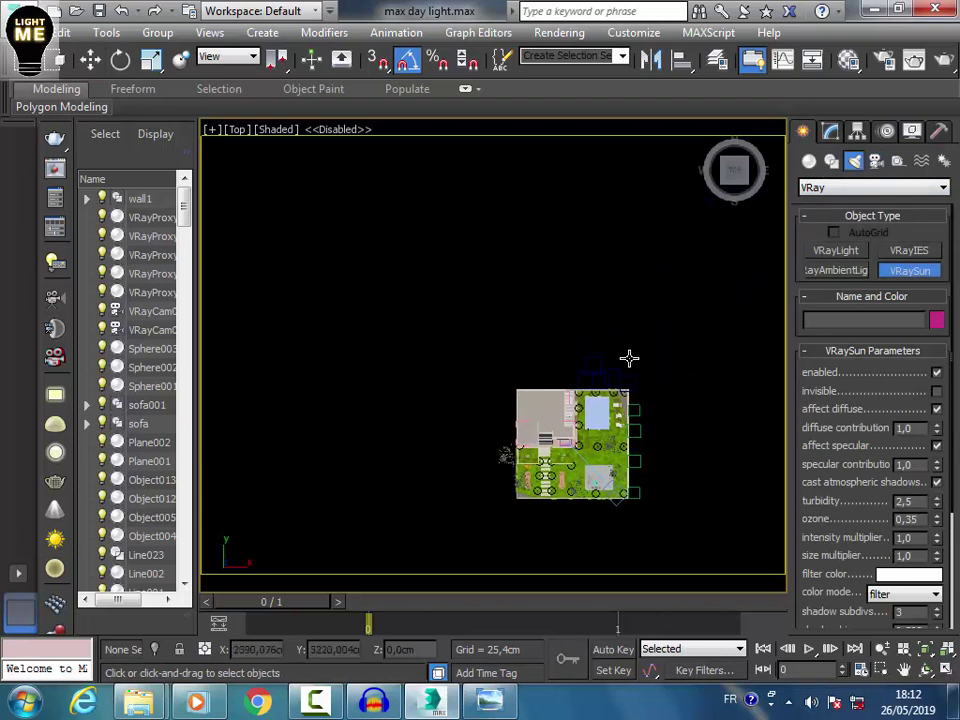
pyautogui.moveTo(645, 215); pyautogui.dragTo(562, 428)
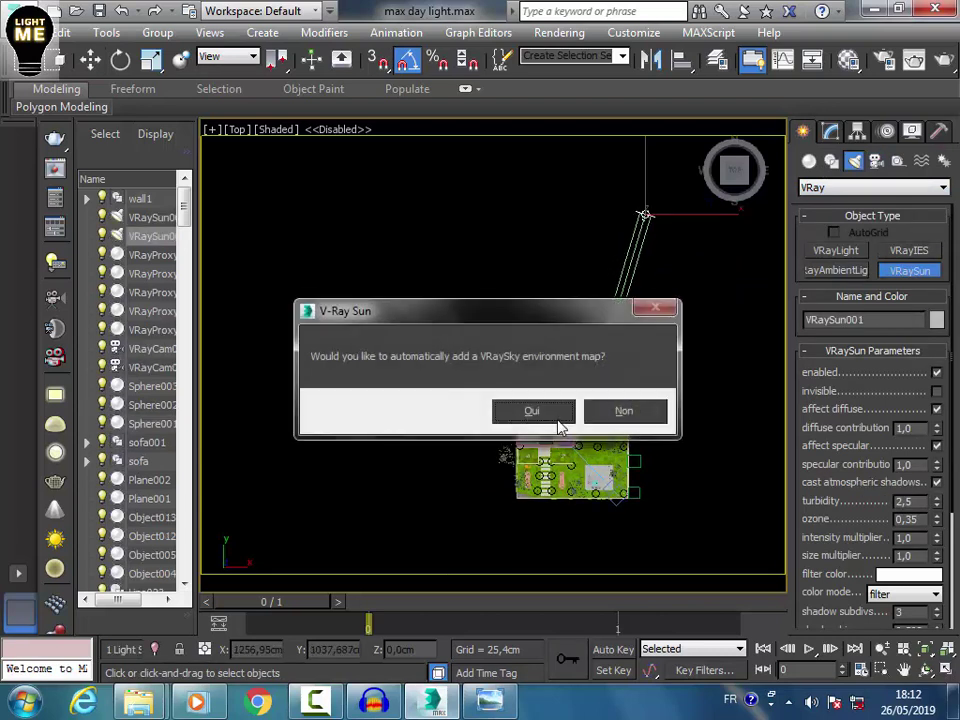
pyautogui.click(558, 418)
pyautogui.click(557, 411)
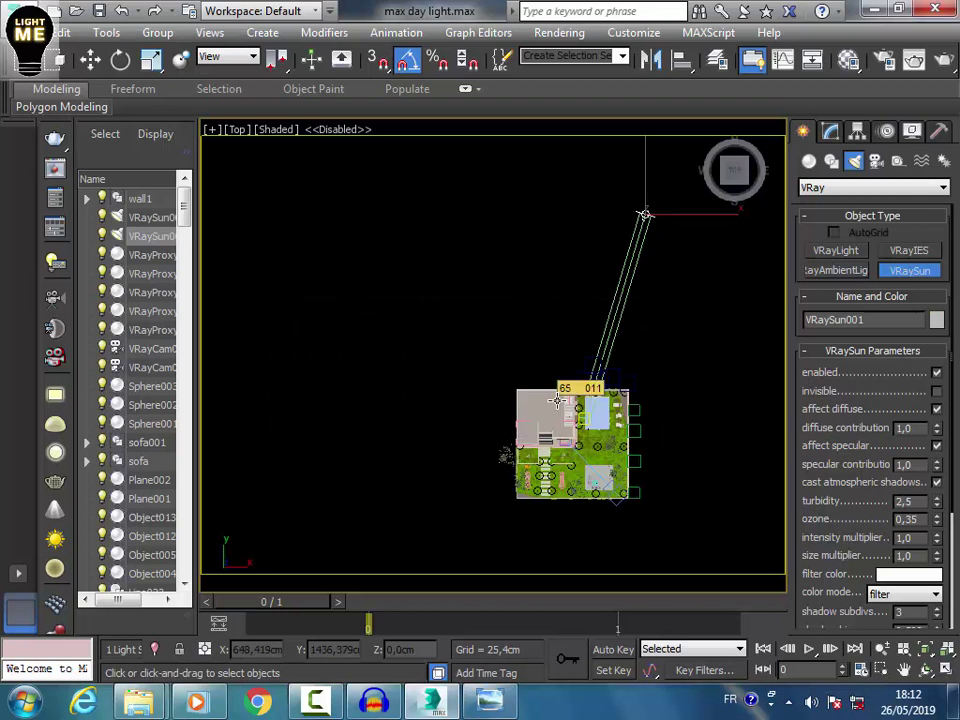
# - Raise the sun about 2040 cm above the ground in the front view
pyautogui.press('e')
pyautogui.press('f')
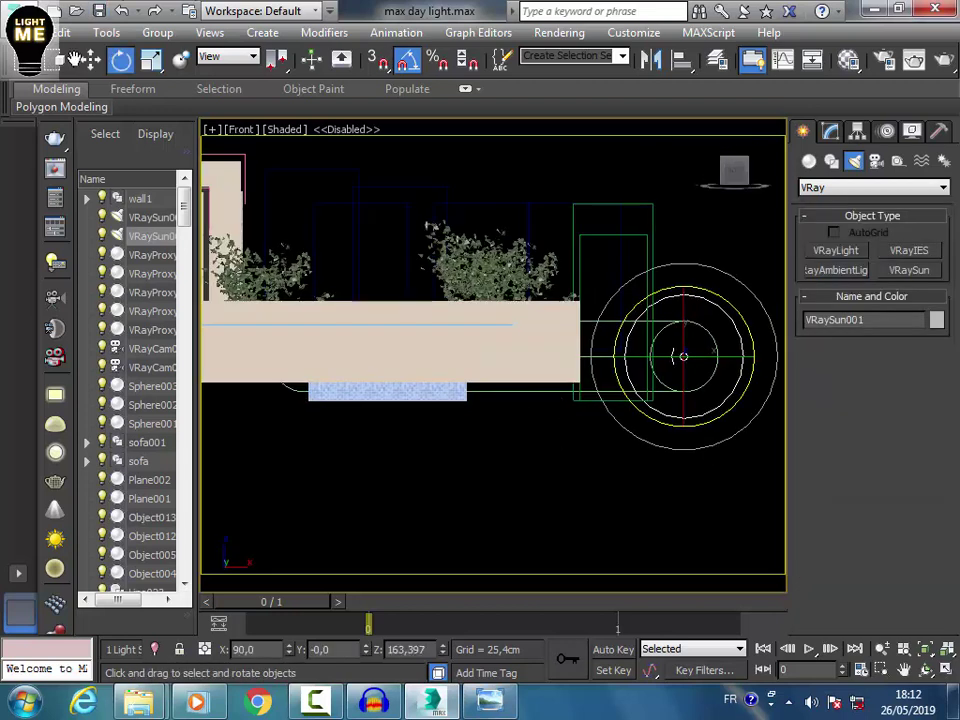
pyautogui.click(90, 60)
pyautogui.scroll(-4, 628, 489)
pyautogui.scroll(-2, 630, 470)
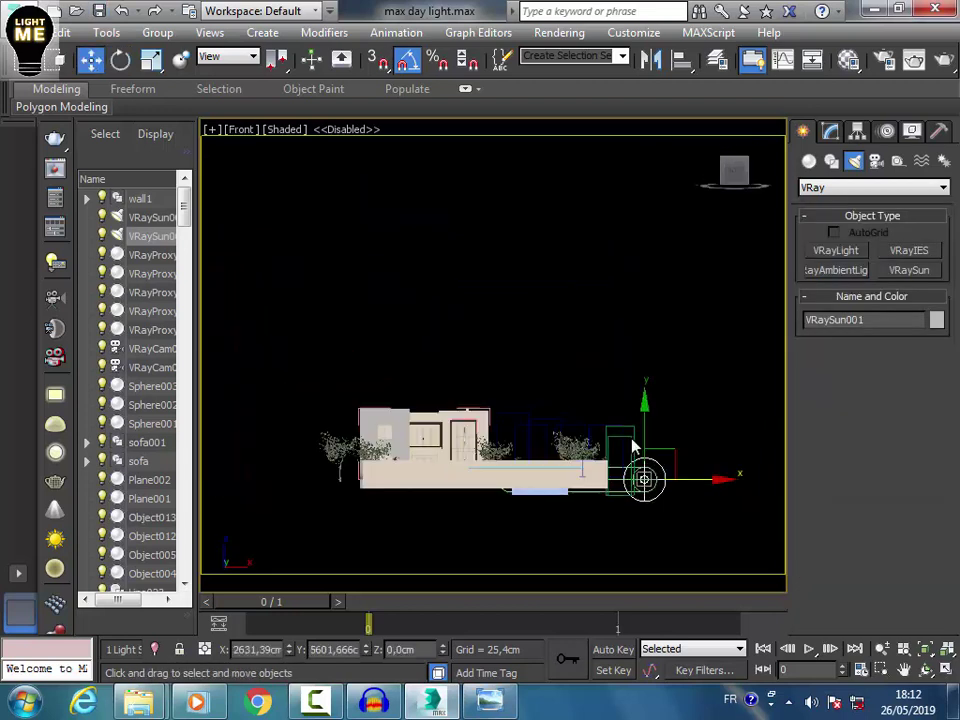
pyautogui.moveTo(647, 415); pyautogui.dragTo(630, 216)
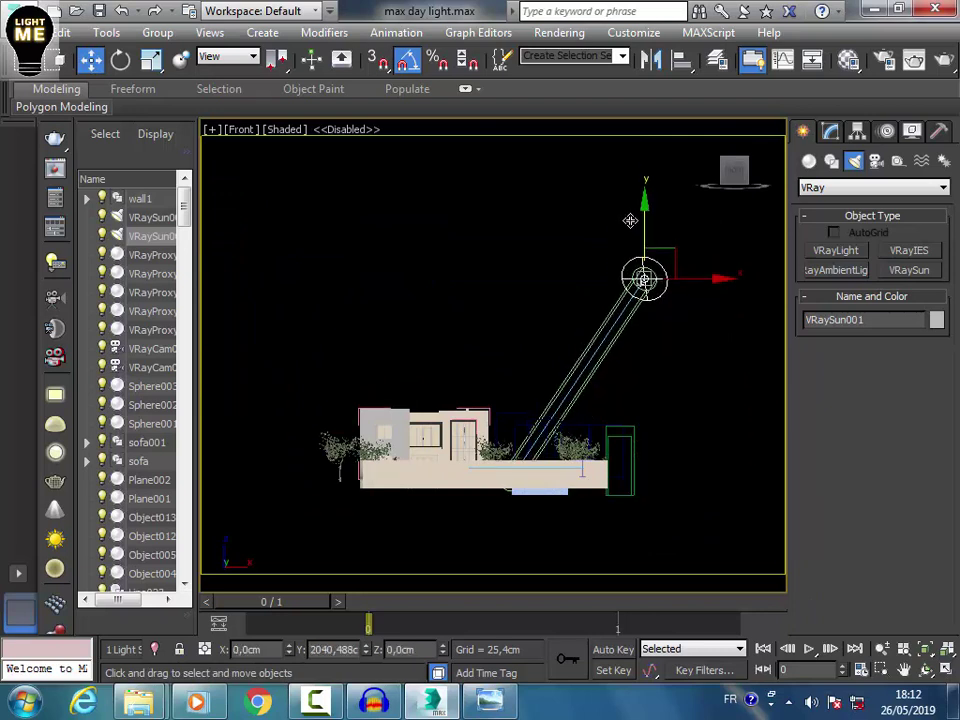
# - Raise the sun further in the right view to a height of about 3845 cm
pyautogui.hotkey('ctrl', 'r')
pyautogui.moveTo(619, 456); pyautogui.dragTo(382, 283)
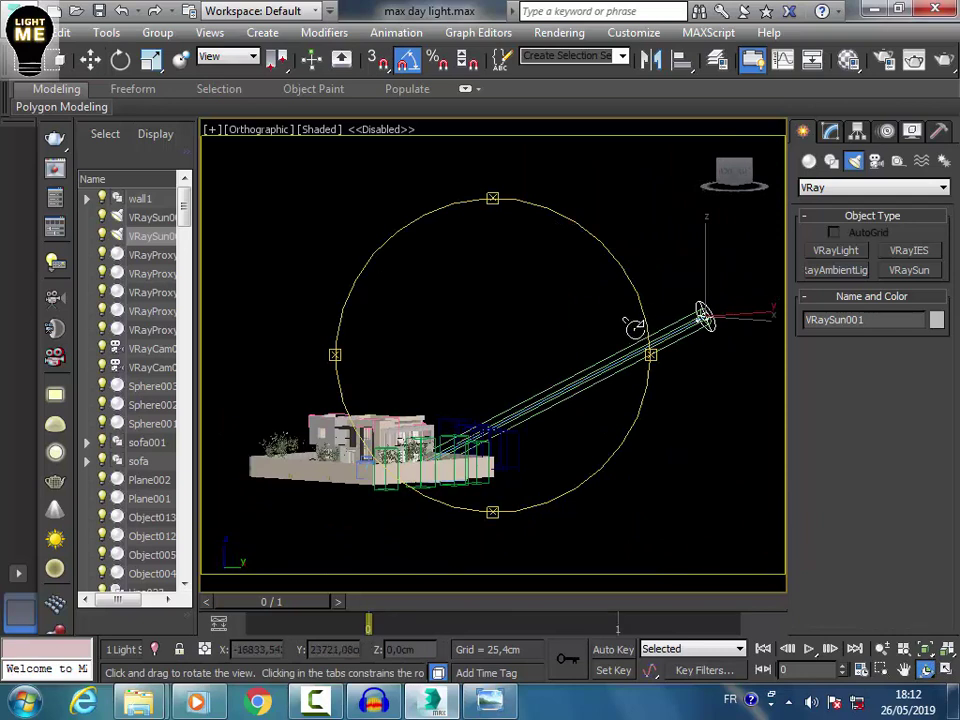
pyautogui.moveTo(633, 327); pyautogui.dragTo(684, 261)
pyautogui.moveTo(624, 284); pyautogui.dragTo(337, 229)
pyautogui.press('r')
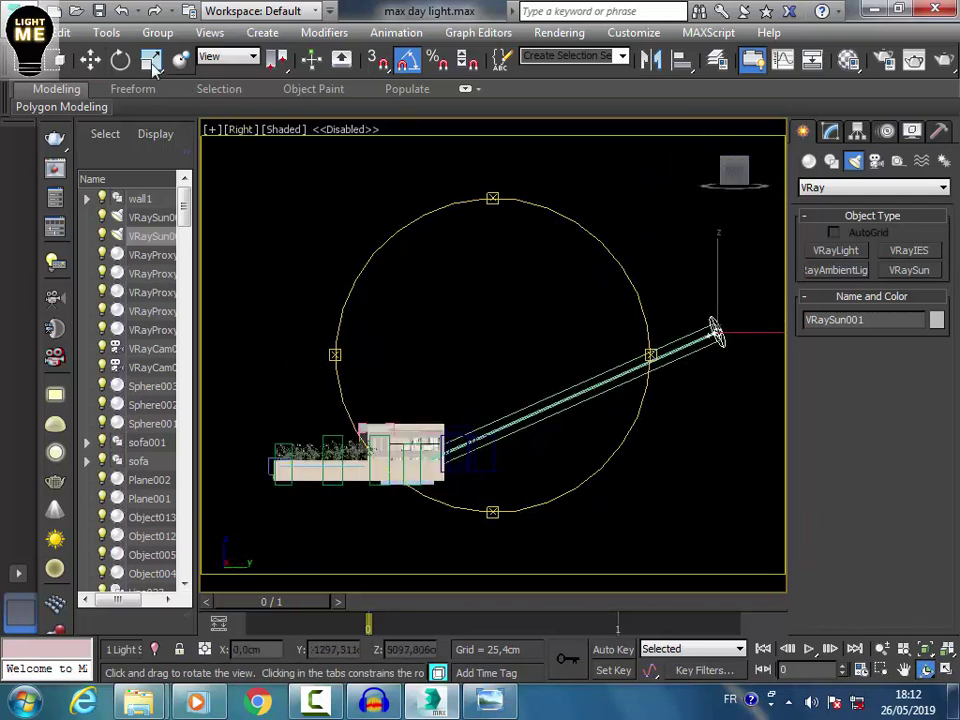
pyautogui.click(90, 60)
pyautogui.moveTo(716, 295); pyautogui.dragTo(696, 167)
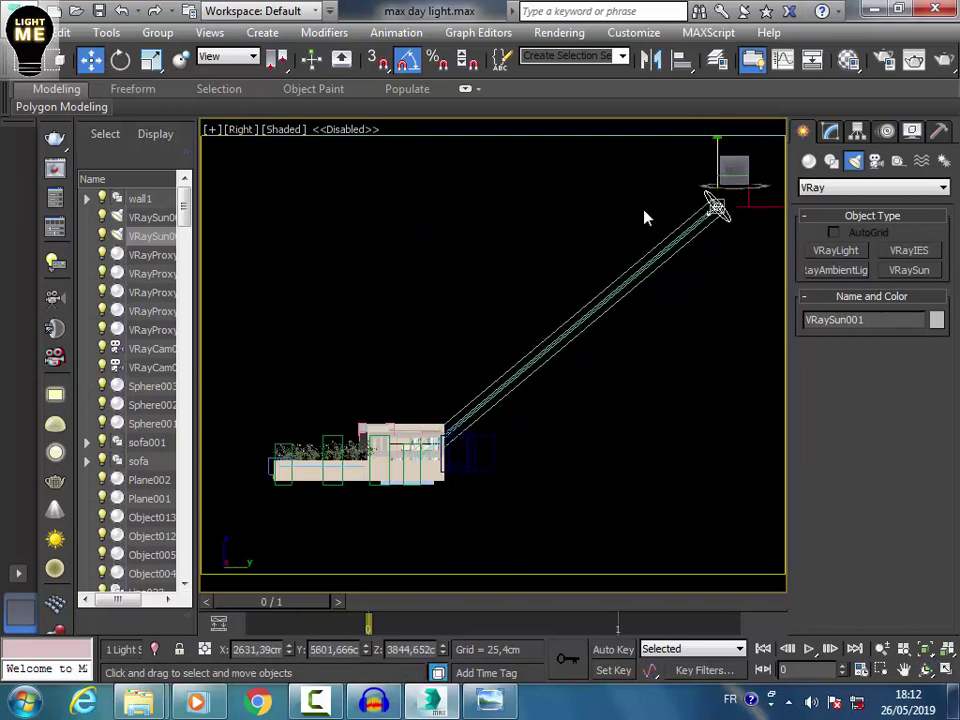
# - Return to the camera view and copy the environment's VRaySky map into a material editor slot as an instance
pyautogui.press('c')
pyautogui.press('F8')
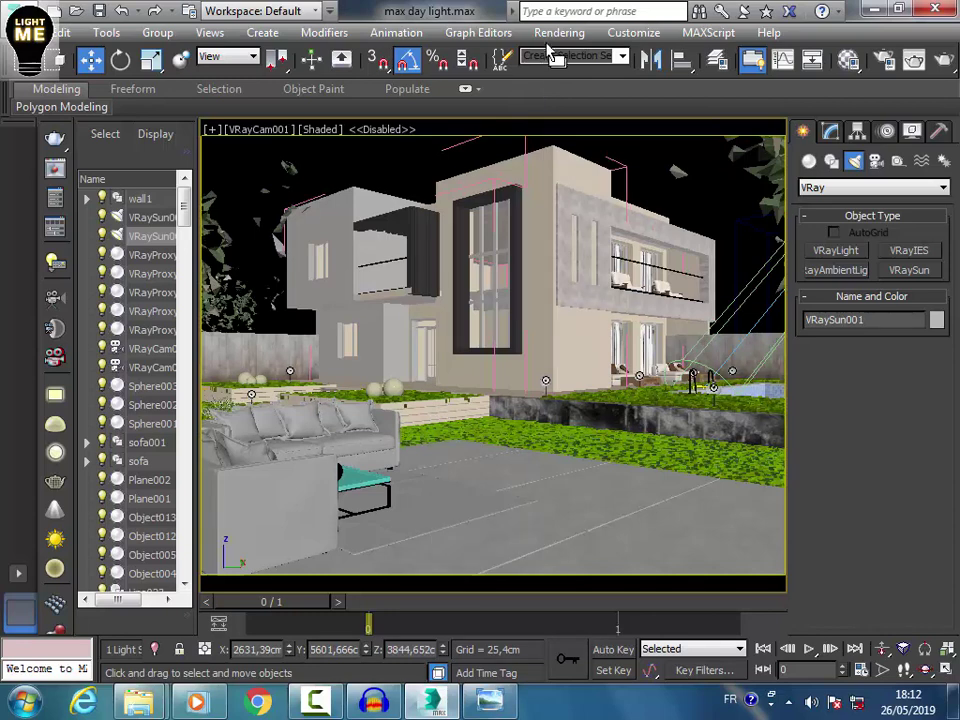
pyautogui.click(478, 32)
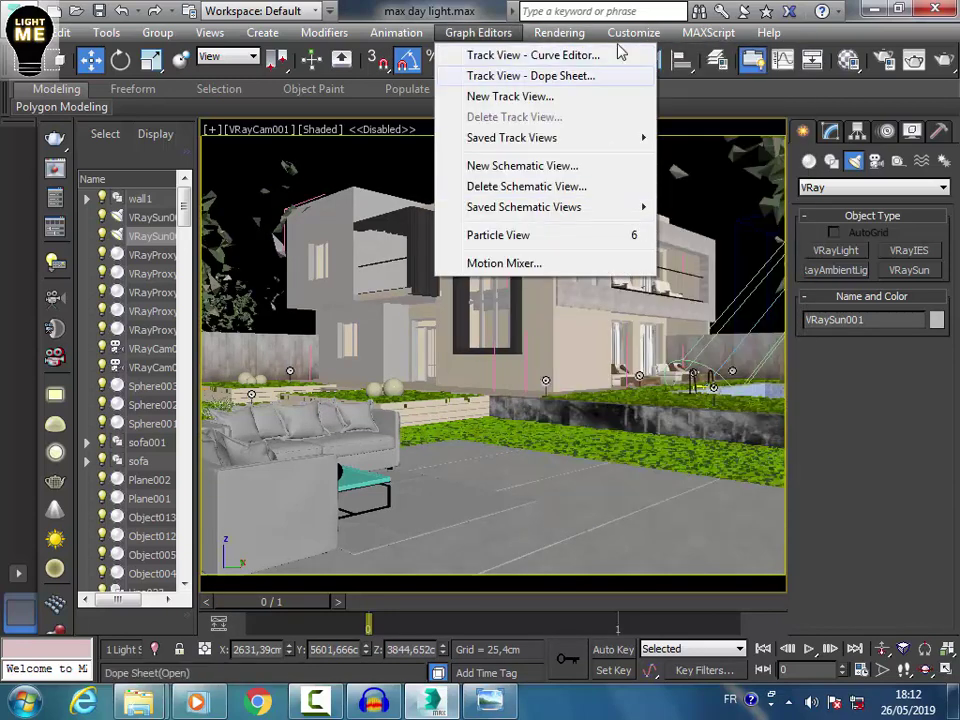
pyautogui.moveTo(559, 32)
pyautogui.click(602, 182)
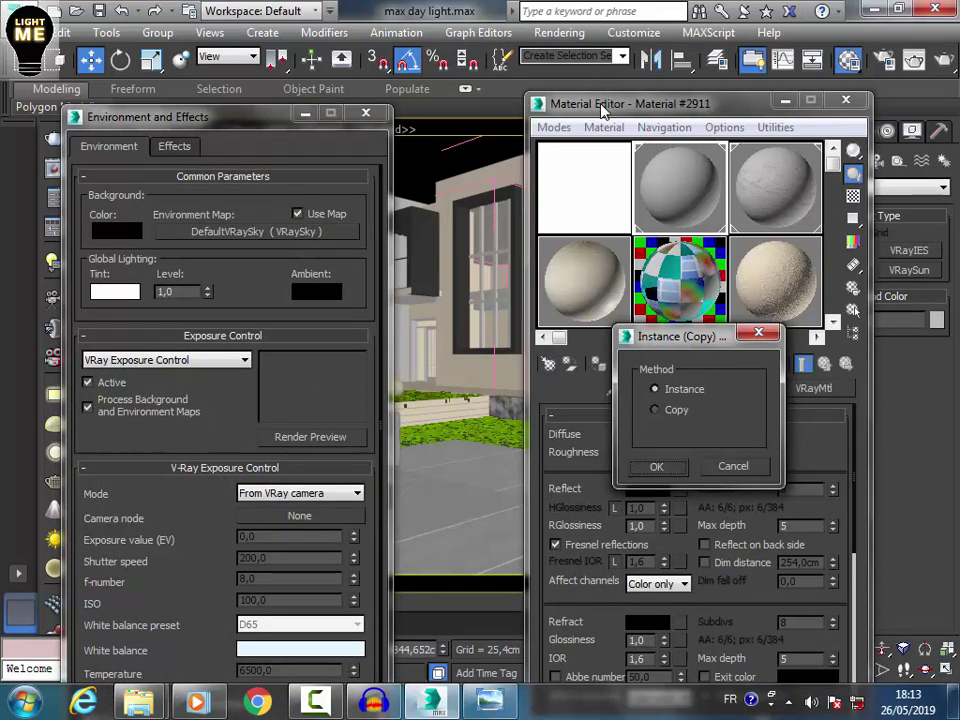
pyautogui.click(676, 467)
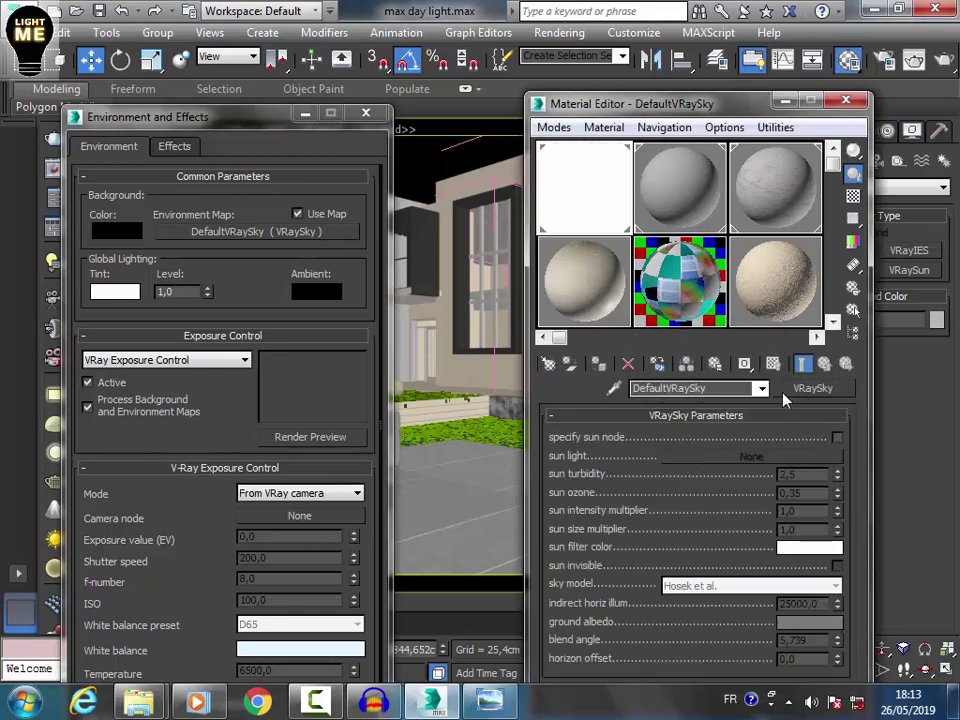
# - Enable the specified sun node in the VRaySky map, assign the new VRaySun as its sun light, and close the material editor
pyautogui.click(837, 439)
pyautogui.click(305, 113)
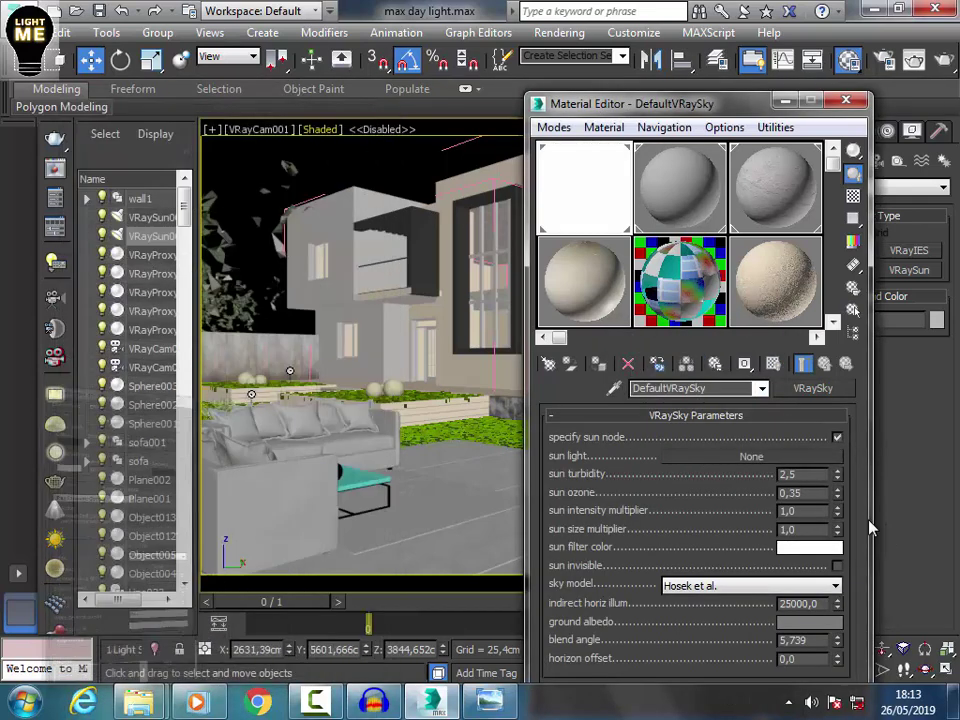
pyautogui.click(806, 456)
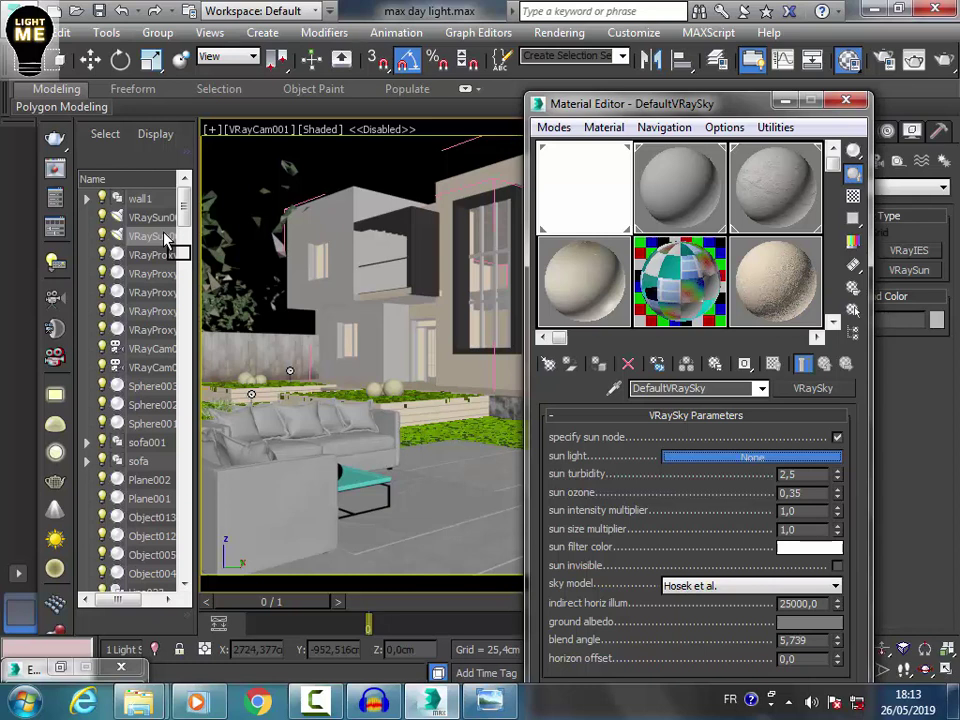
pyautogui.click(150, 236)
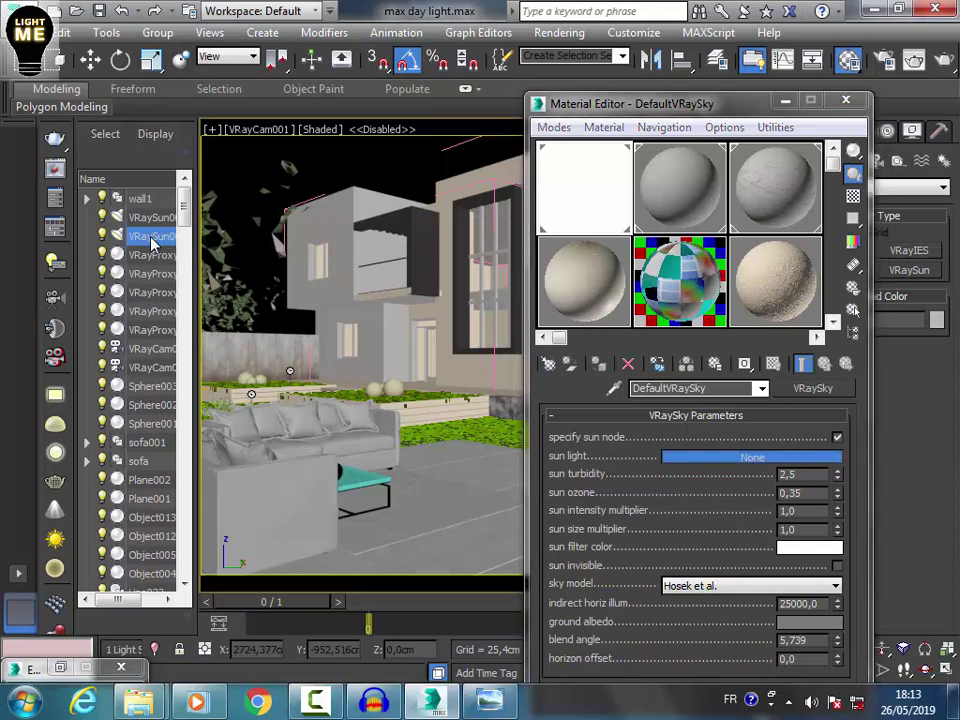
pyautogui.click(150, 236)
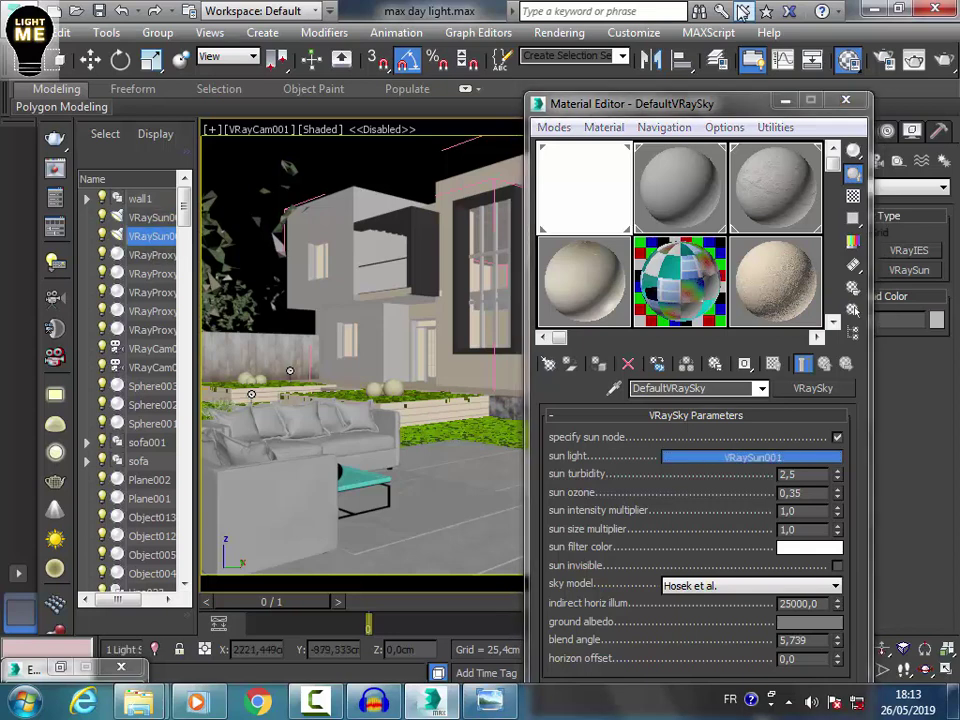
pyautogui.click(846, 101)
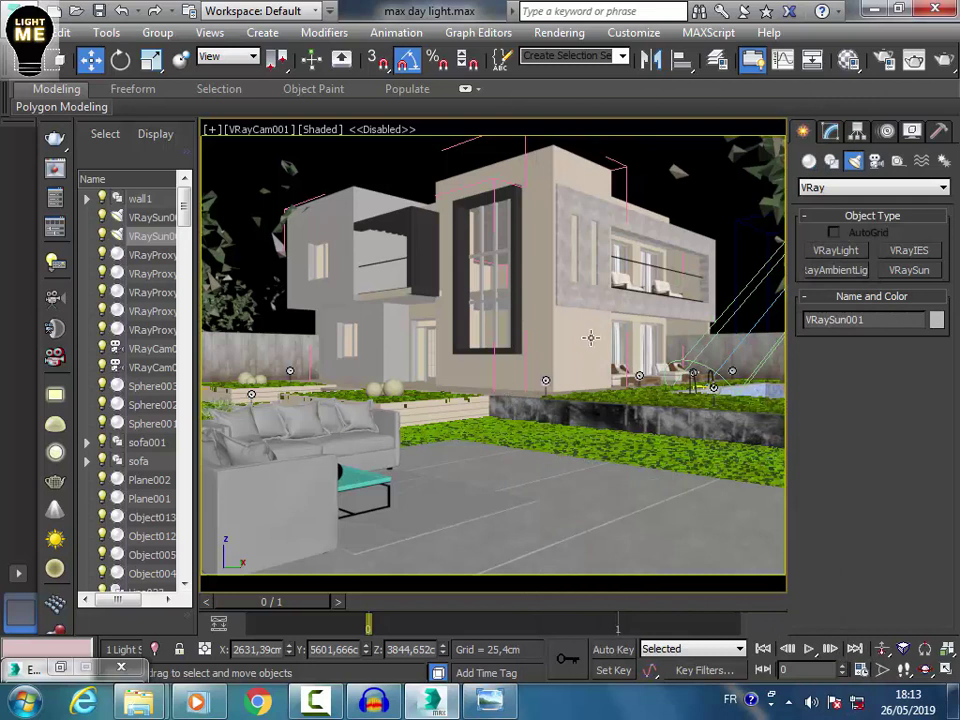
pyautogui.moveTo(597, 325); pyautogui.dragTo(597, 327, button='middle')
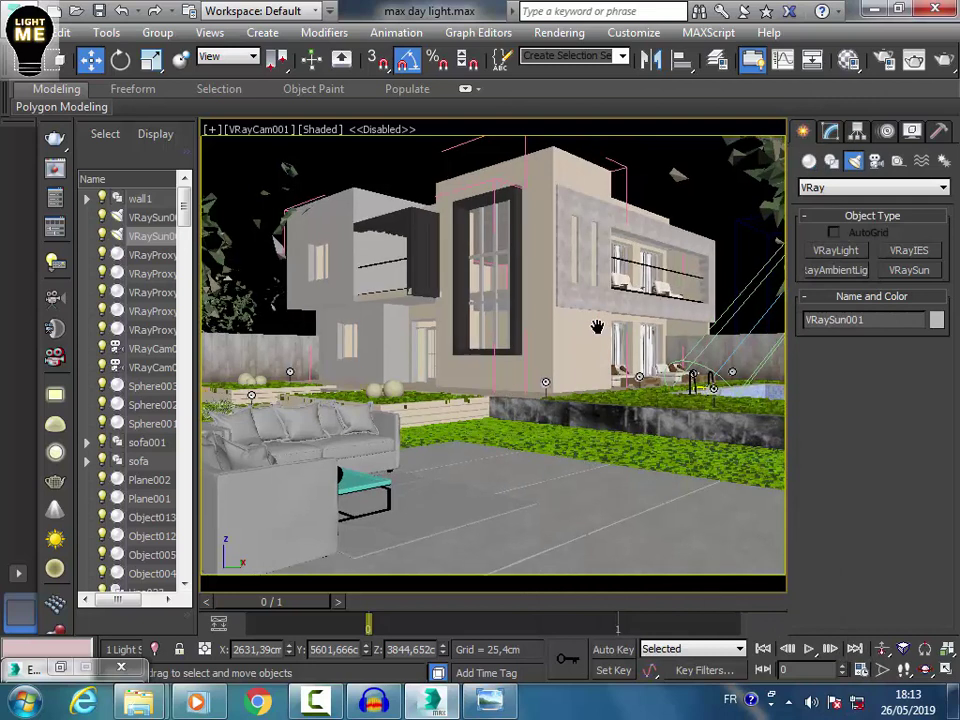
# - Render the VRayCam001 view and inspect the finished villa image and its shadows in the V-Ray frame buffer
pyautogui.click(55, 140)
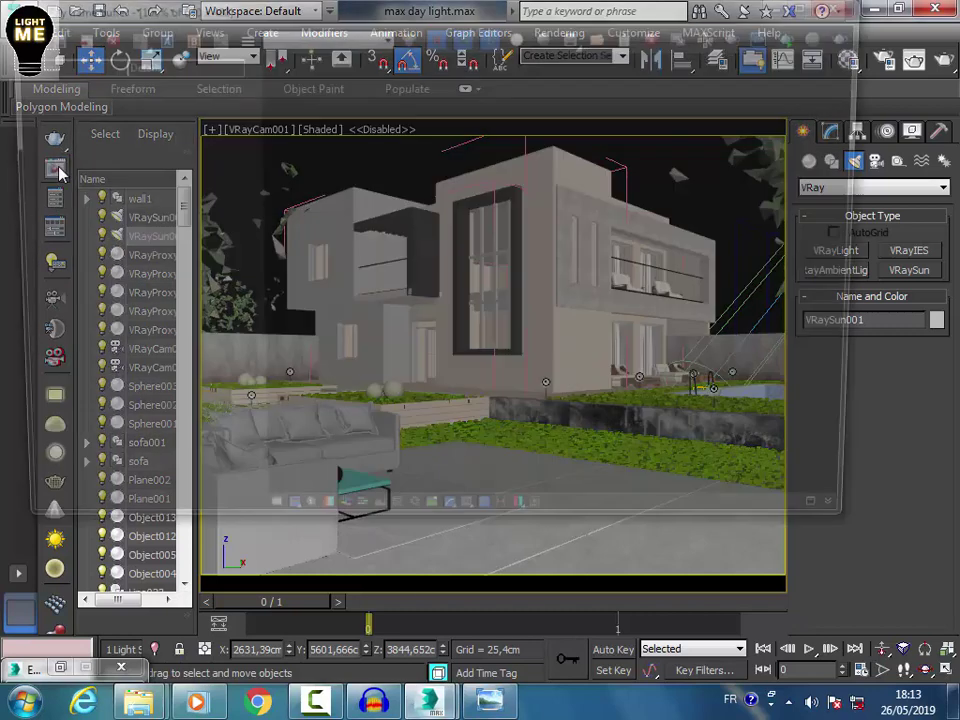
pyautogui.moveTo(240, 9); pyautogui.dragTo(251, 45)
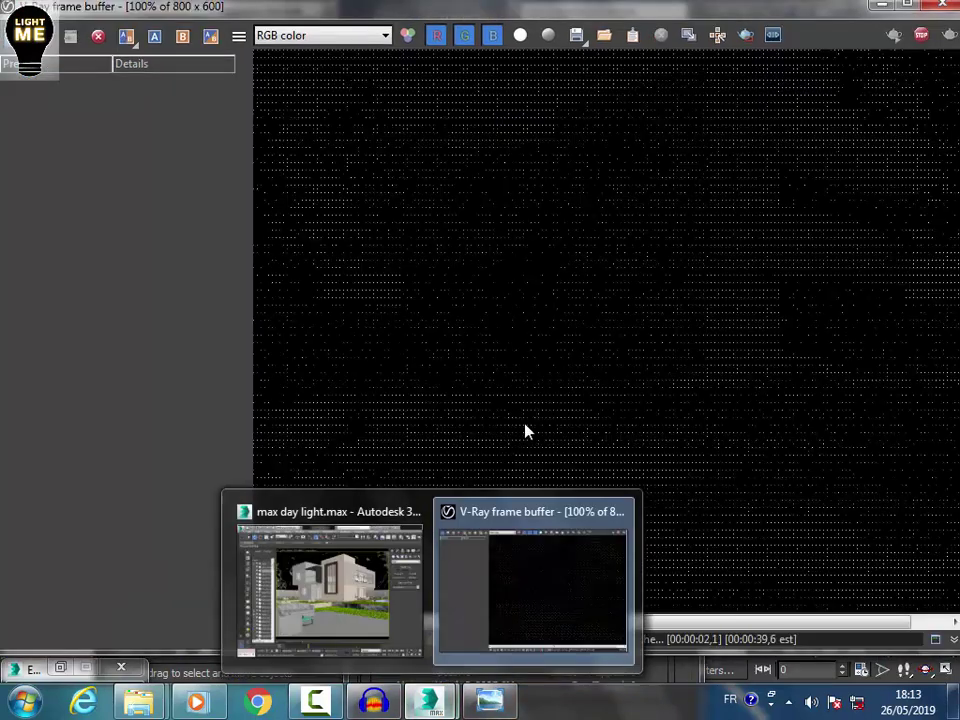
pyautogui.scroll(-1, 560, 305)
pyautogui.scroll(1, 593, 330)
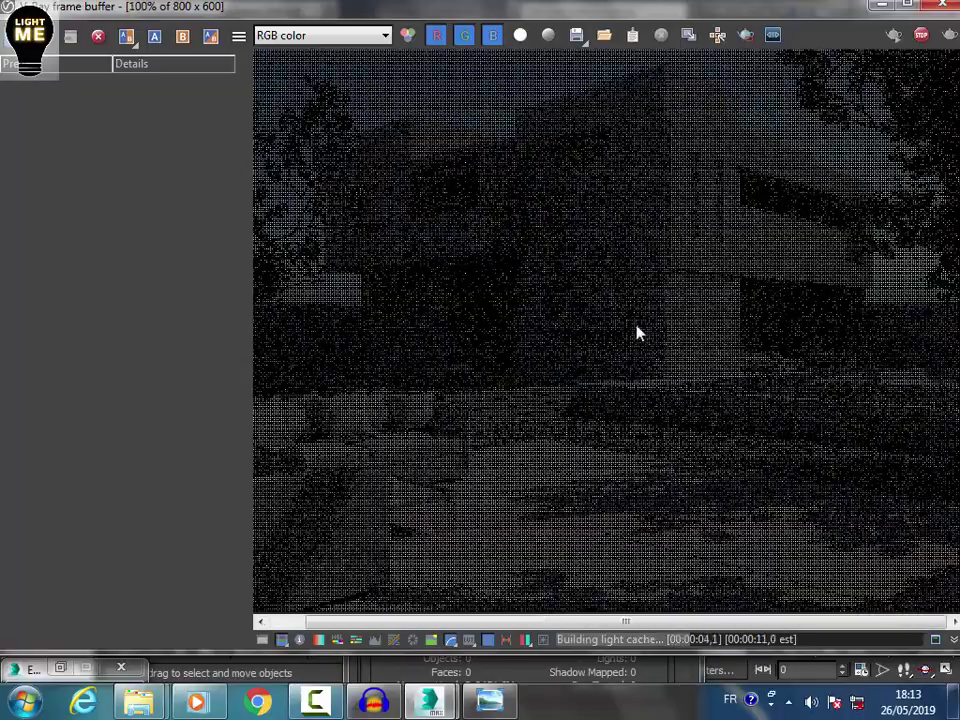
pyautogui.scroll(-1, 637, 332)
pyautogui.scroll(1, 808, 340)
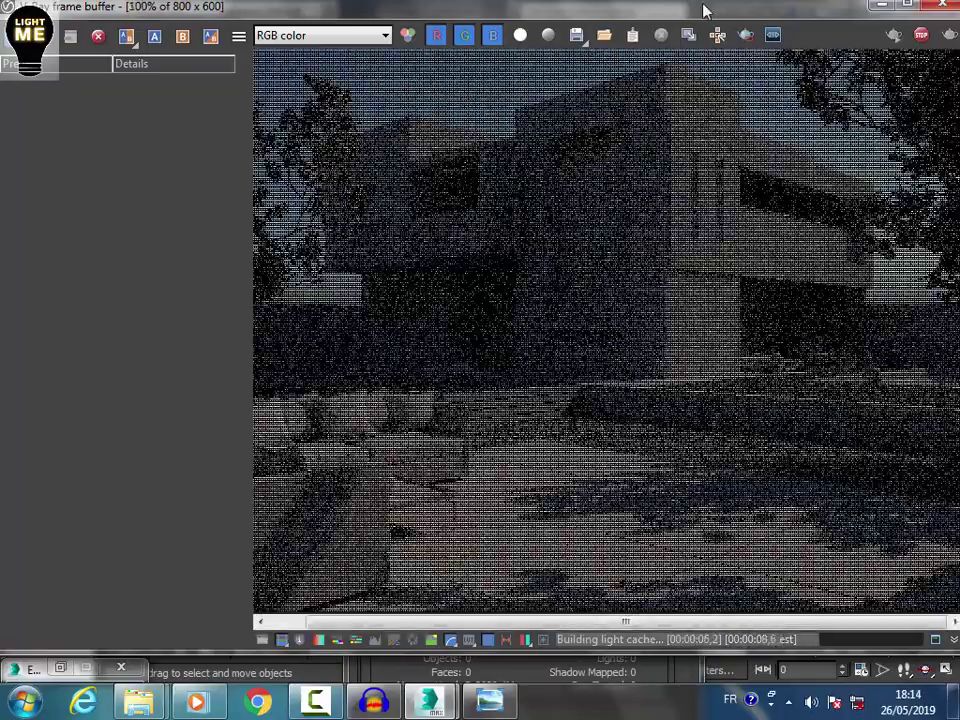
pyautogui.moveTo(703, 9)
pyautogui.mouseDown()
pyautogui.moveTo(664, 11)
pyautogui.moveTo(706, 12)
pyautogui.mouseUp()
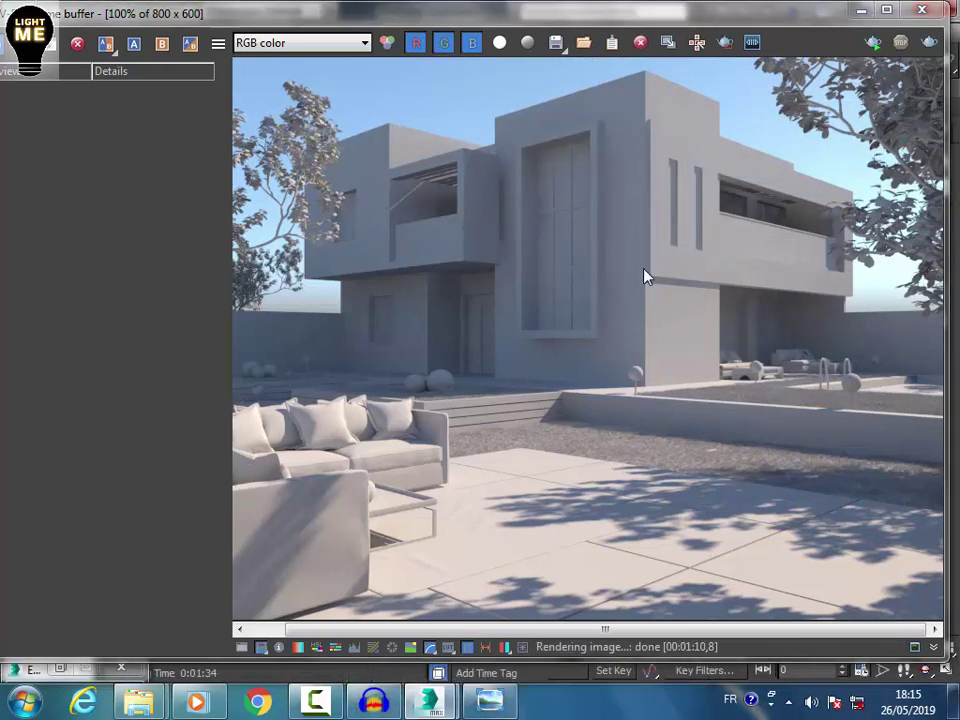
pyautogui.scroll(-1, 681, 439)
pyautogui.scroll(1, 594, 321)
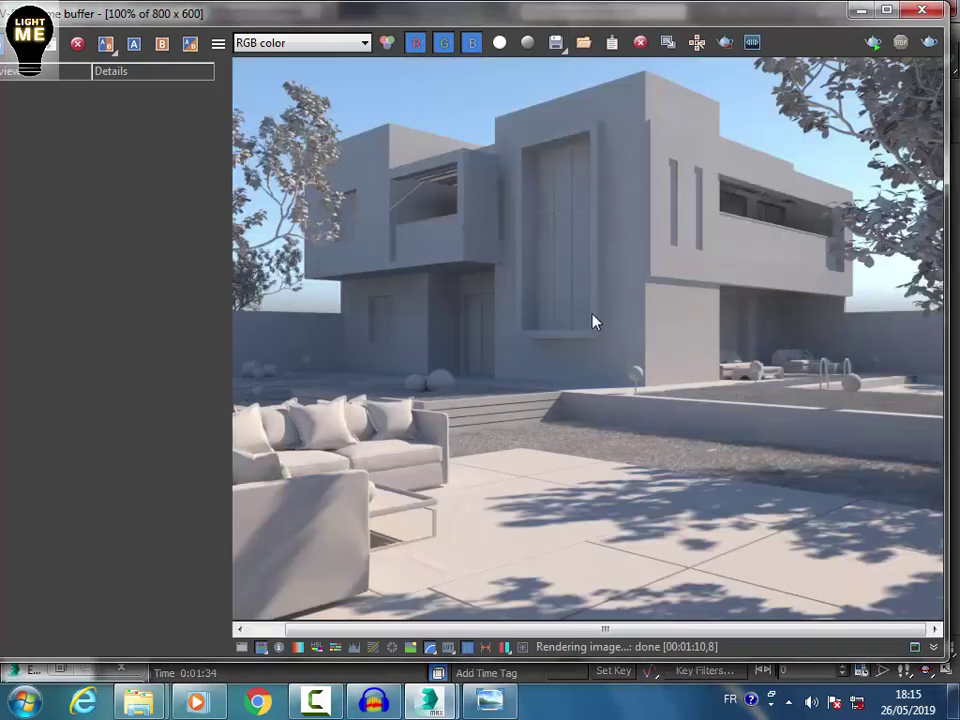
pyautogui.scroll(-1, 760, 396)
pyautogui.scroll(1, 760, 396)
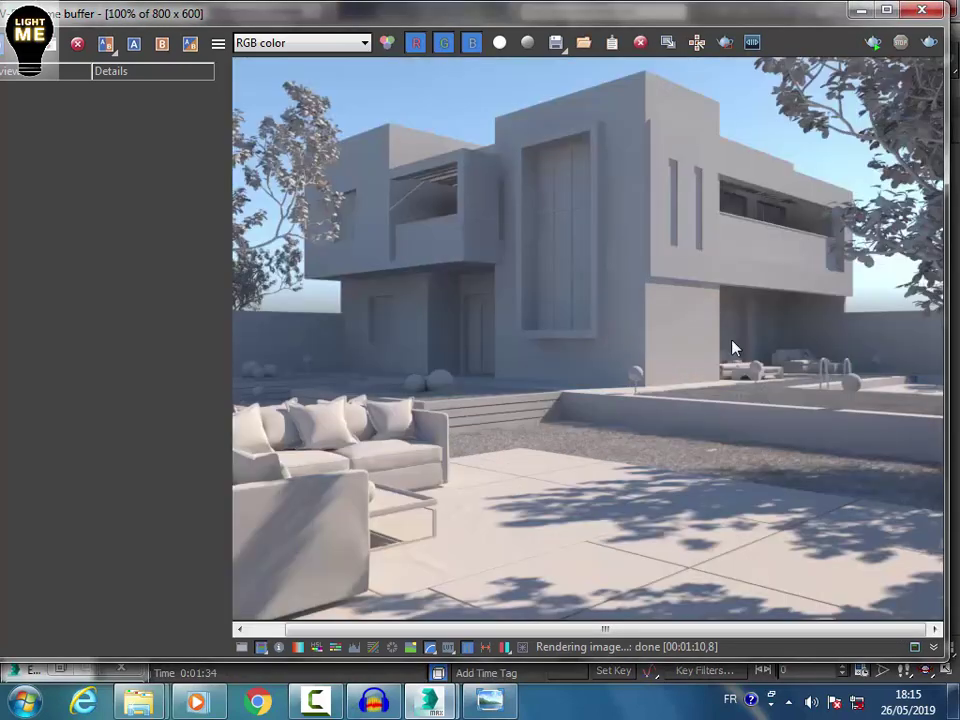
pyautogui.click(860, 10)
# - Select VRaySun001 and set its size multiplier to 5.0 in the sun parameters
pyautogui.click(276, 130)
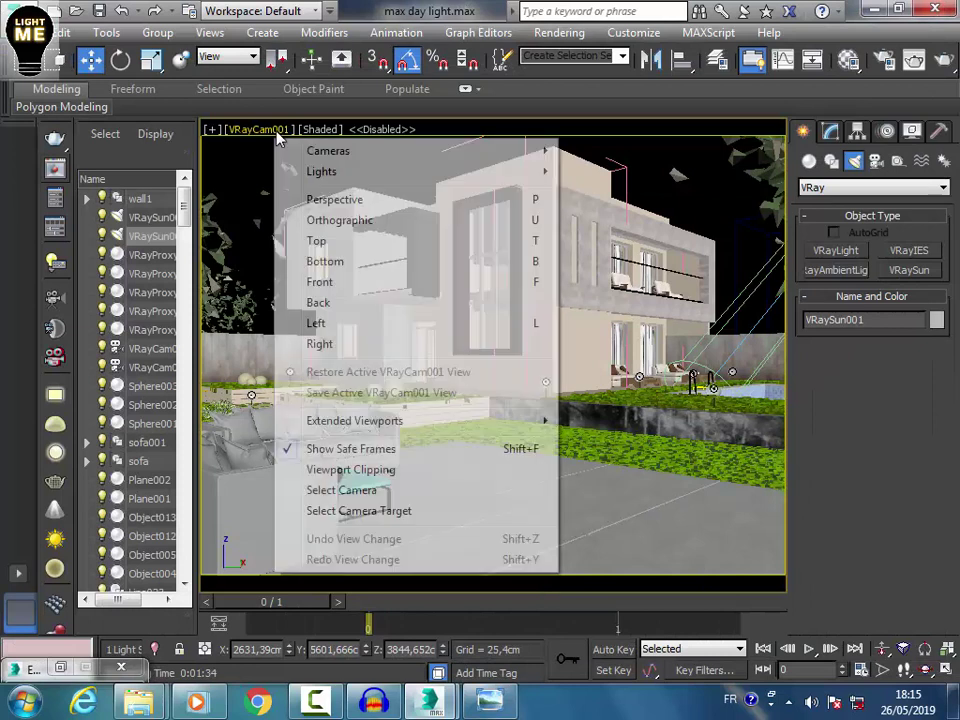
pyautogui.click(153, 220)
pyautogui.click(153, 237)
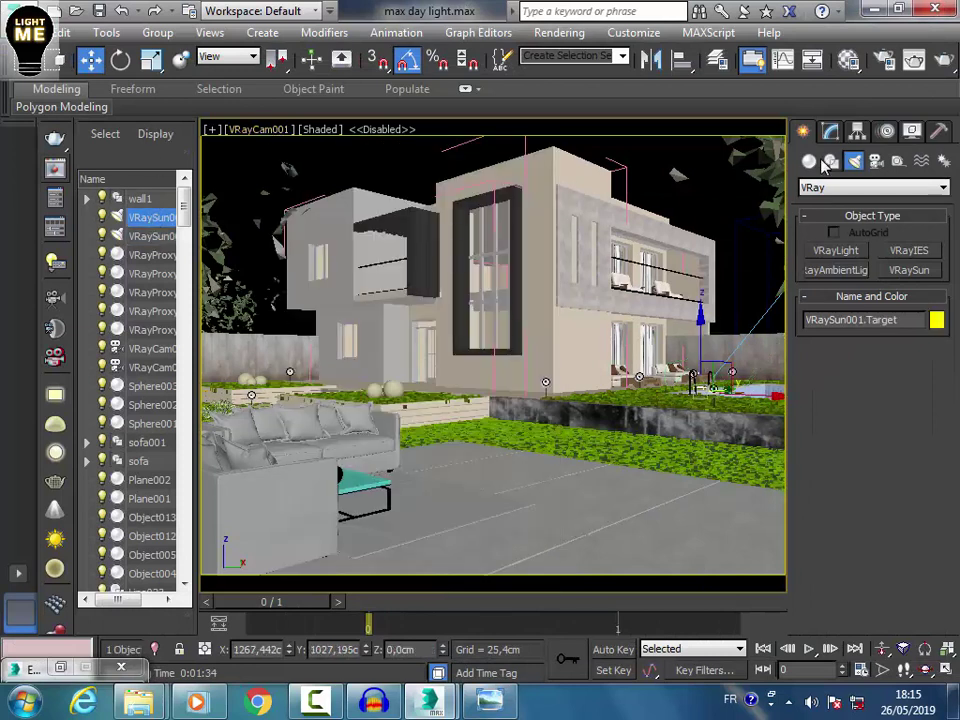
pyautogui.click(831, 131)
pyautogui.click(153, 217)
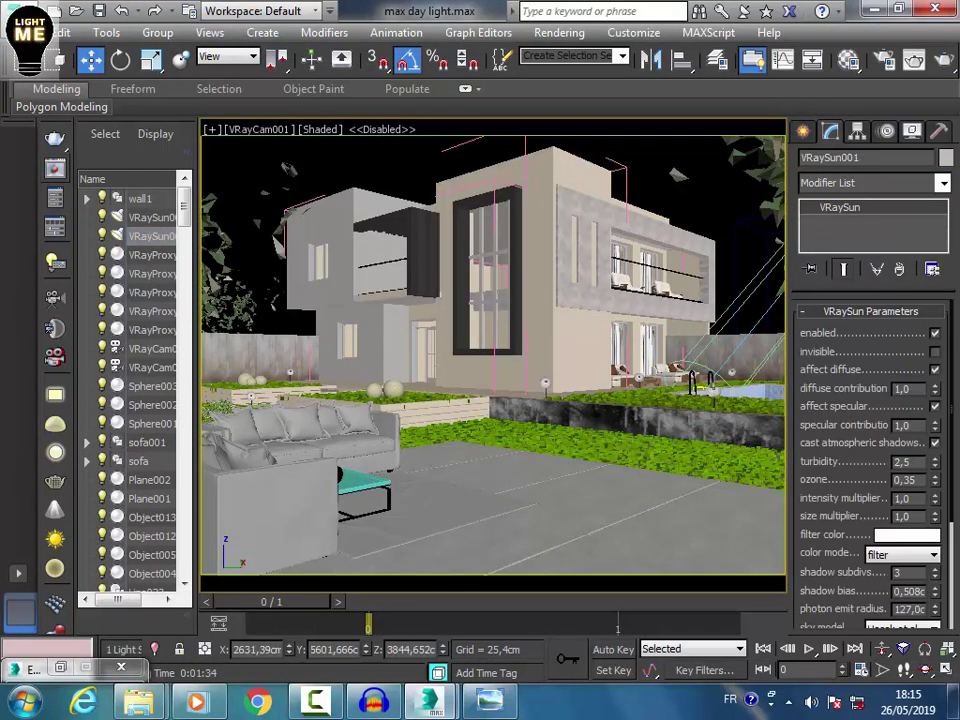
pyautogui.scroll(-1, 952, 398)
pyautogui.scroll(-1, 952, 398)
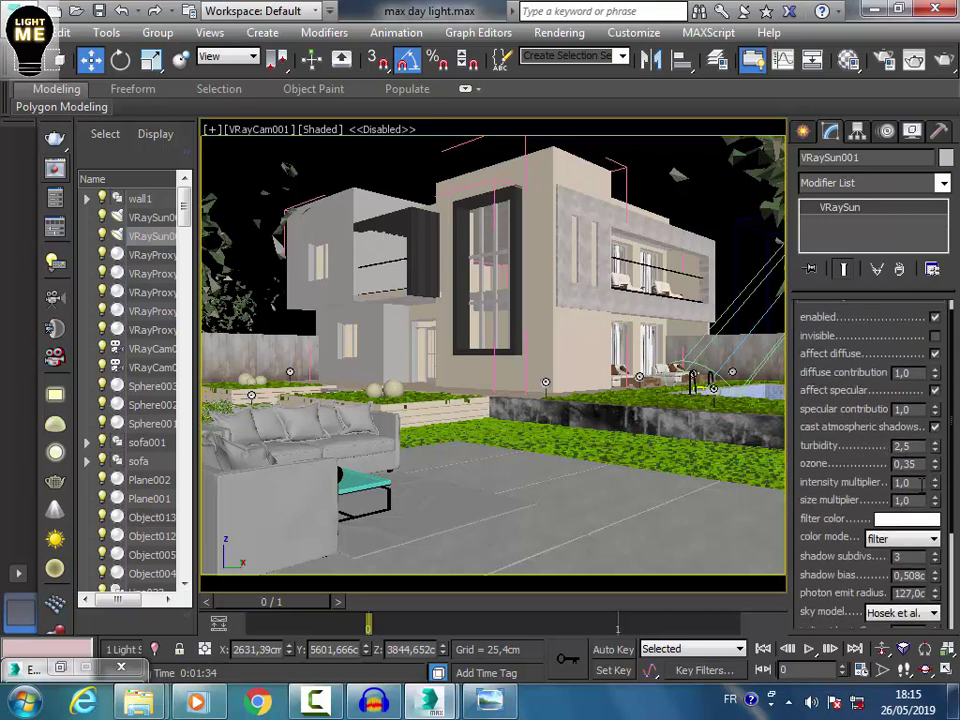
pyautogui.doubleClick(905, 483)
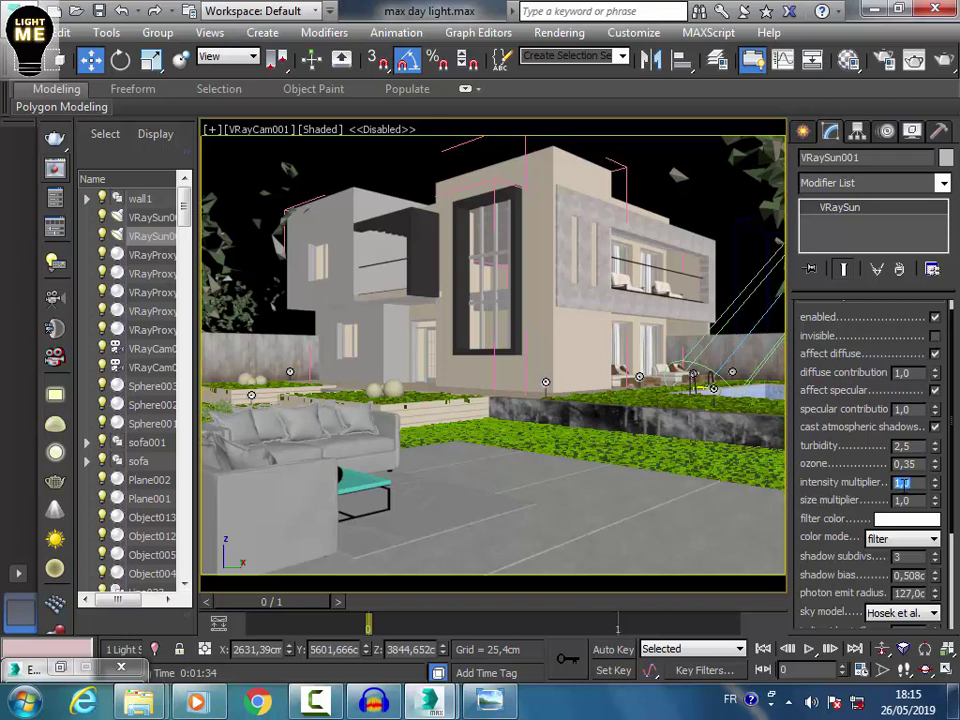
pyautogui.click(912, 500)
pyautogui.press('Return')
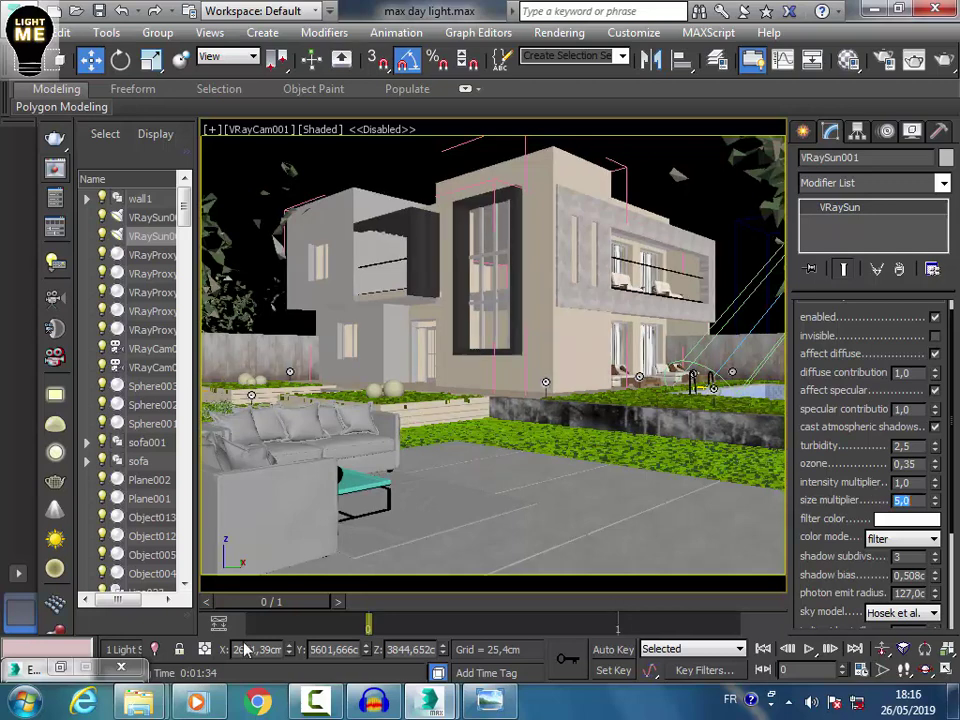
# - Render only a small region of the terrace around the edge of the tree shadow and inspect it at 200% zoom
pyautogui.moveTo(445, 702)
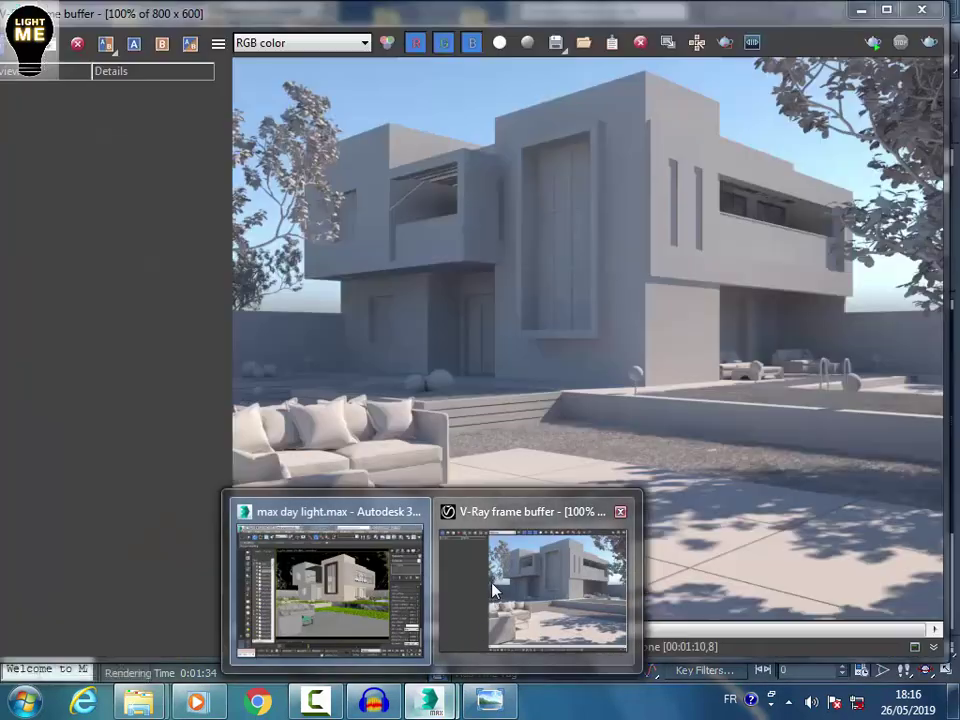
pyautogui.click(536, 583)
pyautogui.click(724, 43)
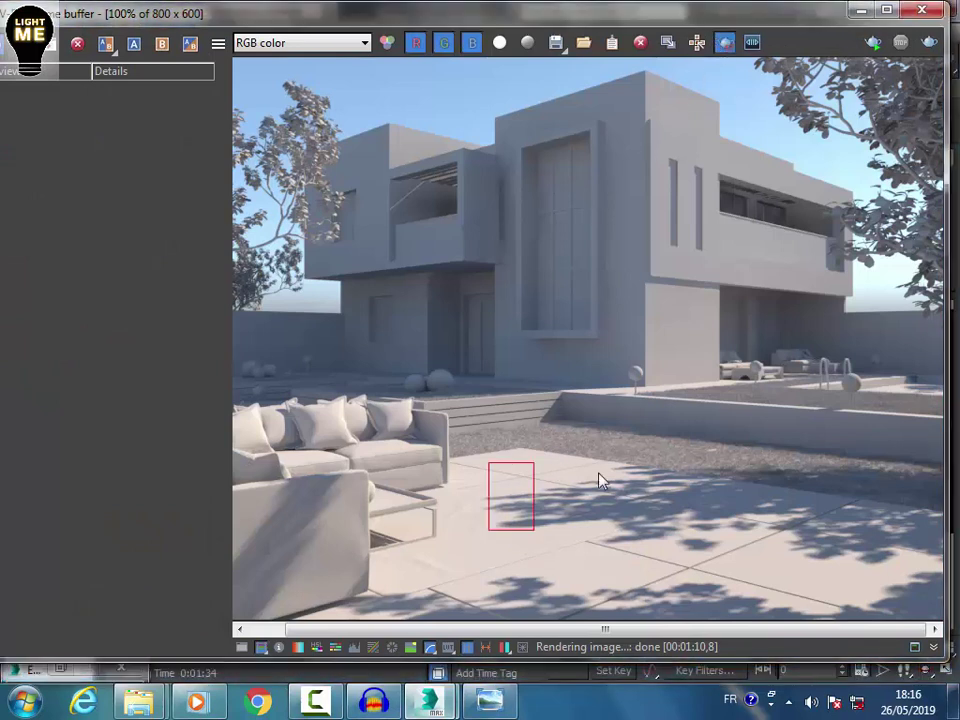
pyautogui.moveTo(477, 463); pyautogui.dragTo(618, 561)
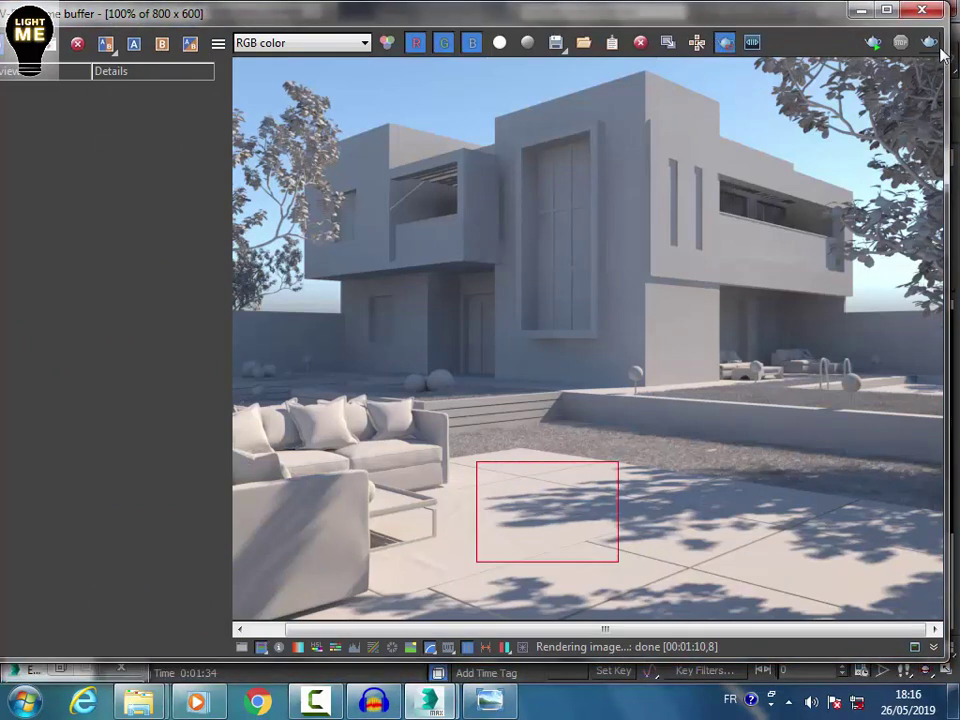
pyautogui.click(936, 48)
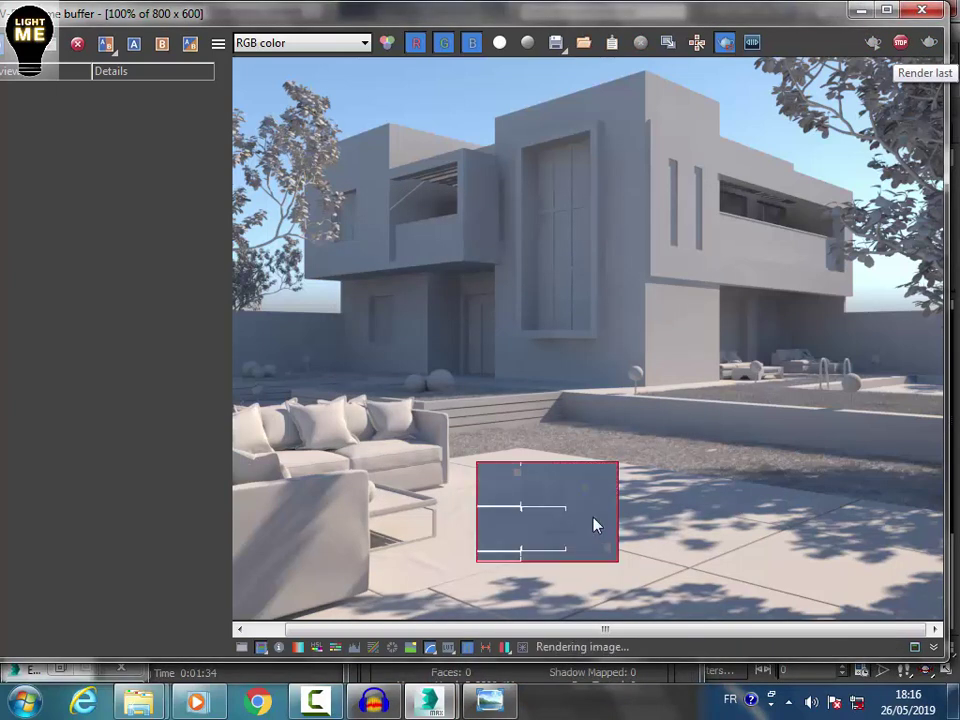
pyautogui.scroll(1, 567, 533)
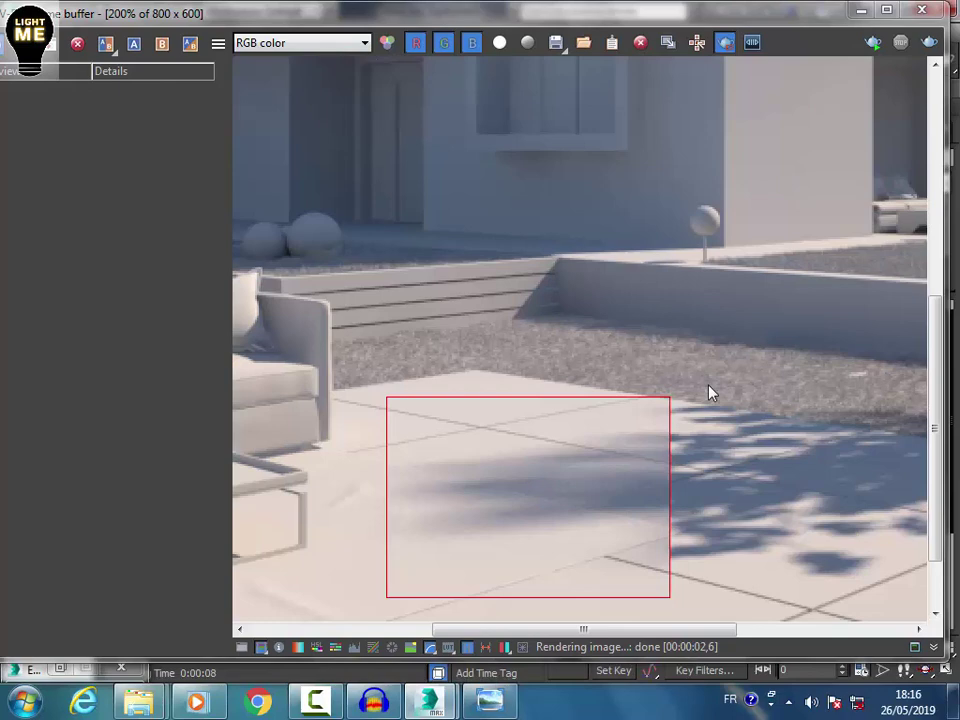
pyautogui.click(860, 11)
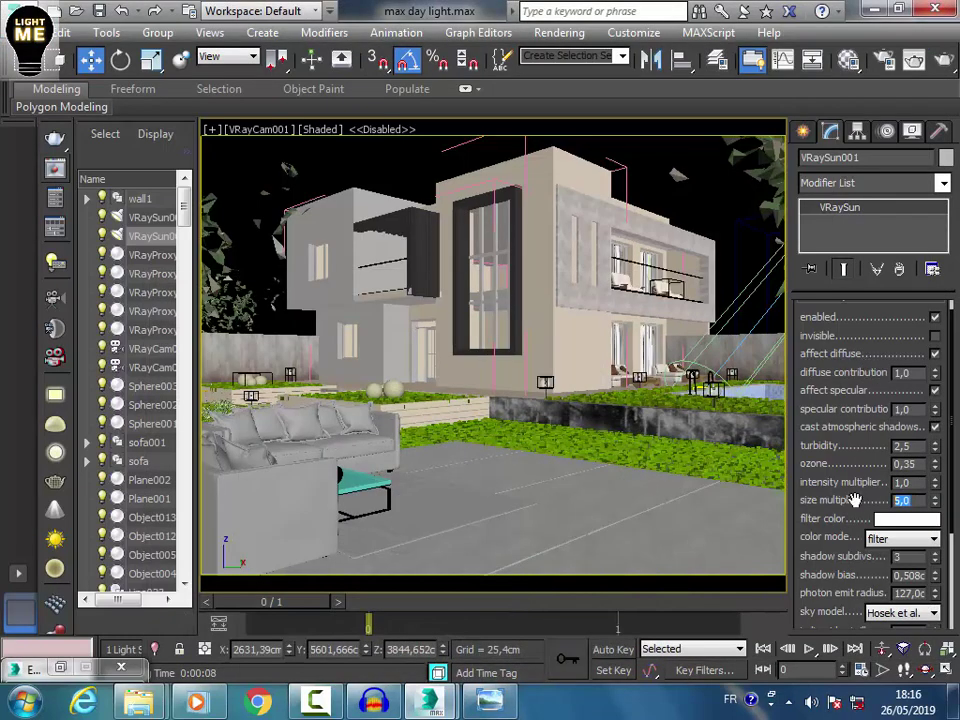
# - Set the sun's size multiplier to 1.0 and bring the frame buffer image back to 100% zoom
pyautogui.write('1')
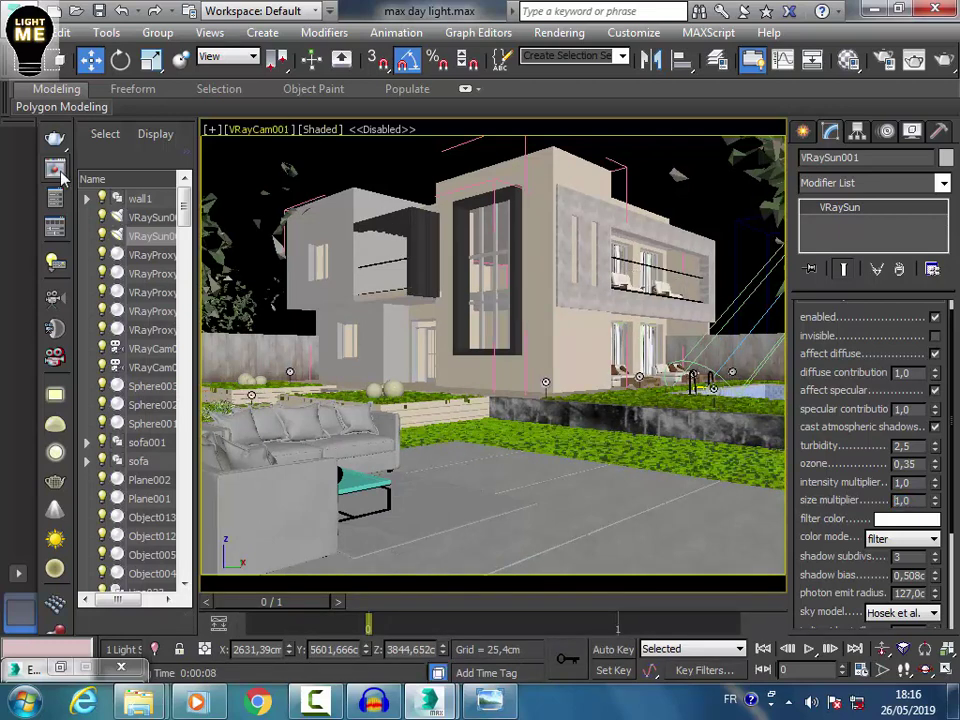
pyautogui.hotkey('shift', 'q')
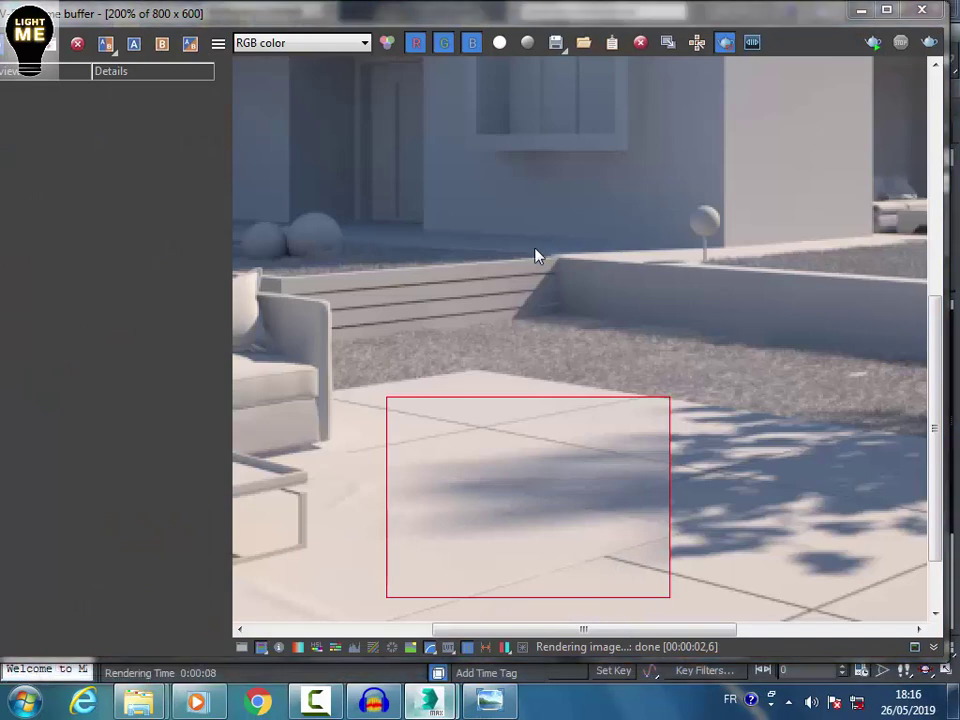
pyautogui.doubleClick(535, 245)
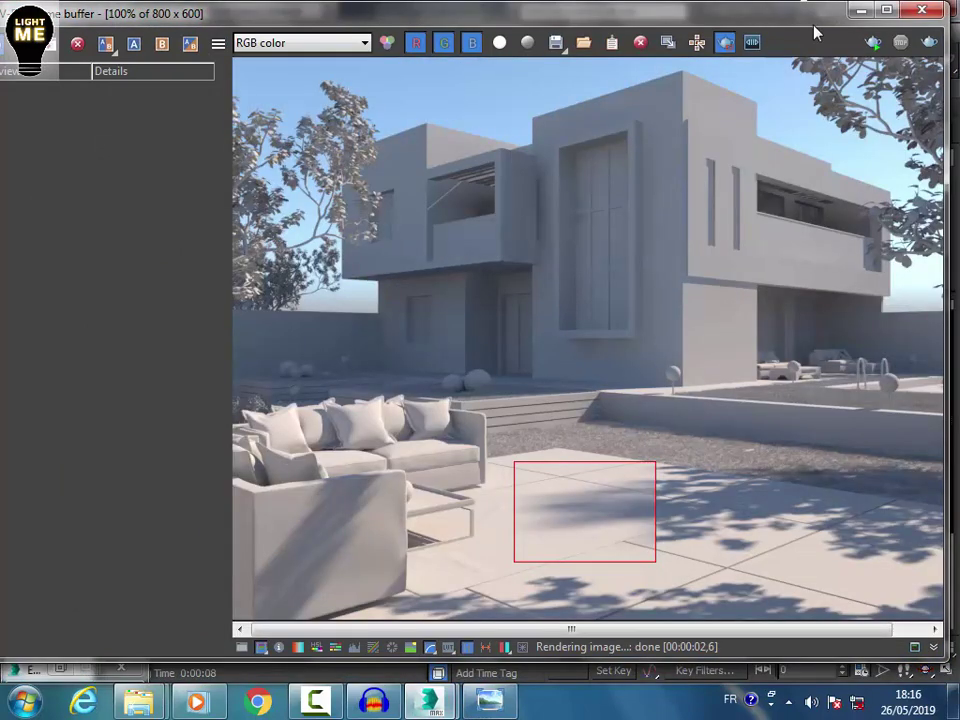
pyautogui.click(862, 10)
pyautogui.click(255, 131)
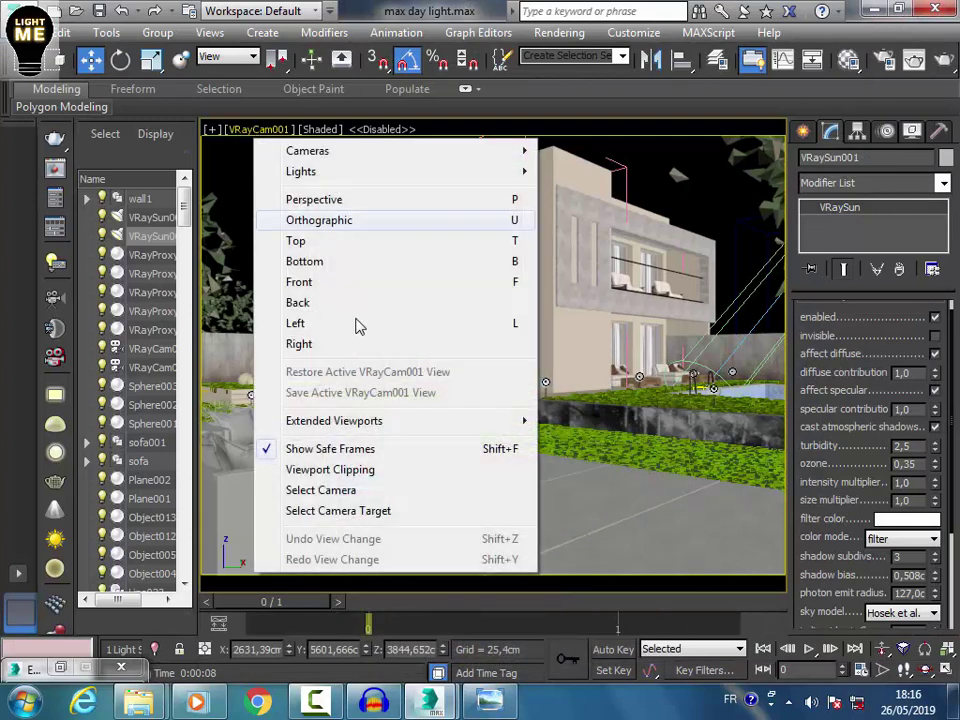
pyautogui.click(345, 491)
pyautogui.scroll(3, 953, 378)
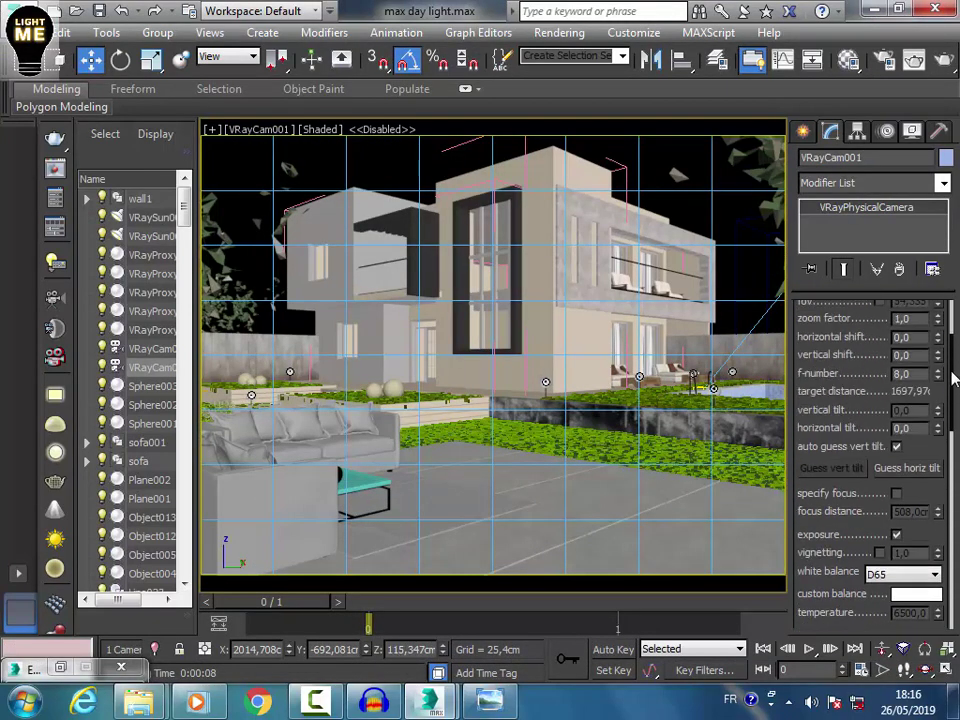
pyautogui.scroll(3, 953, 378)
pyautogui.doubleClick(903, 469)
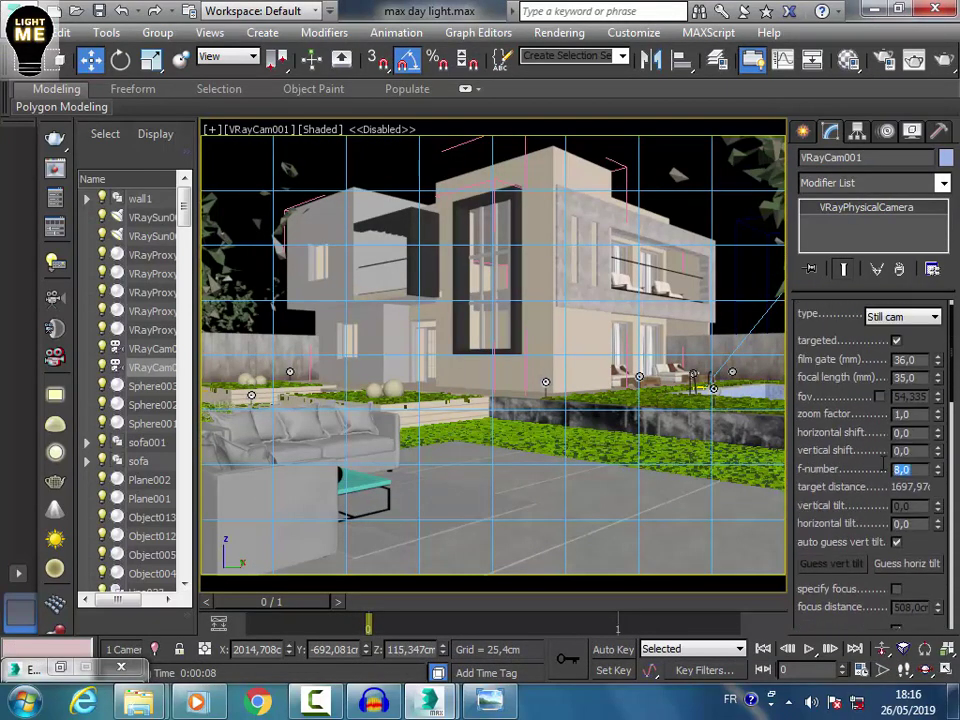
pyautogui.write('3')
pyautogui.press('Return')
pyautogui.write('3')
pyautogui.press('Return')
pyautogui.click(665, 496)
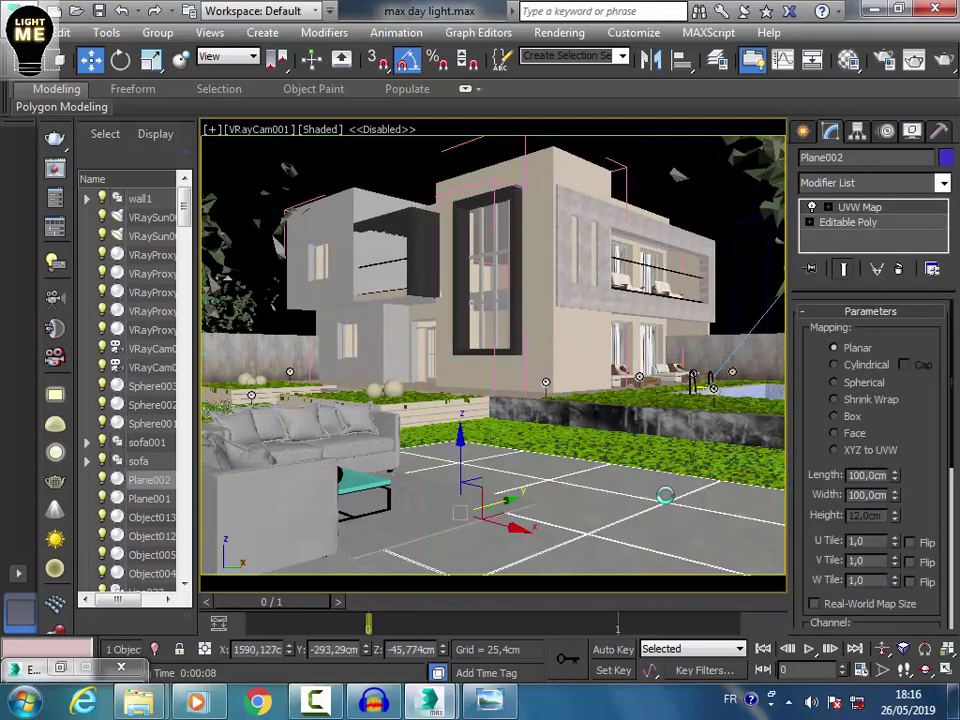
# - Select the active VRayCam001 camera and set its shutter speed to 50
pyautogui.click(249, 129)
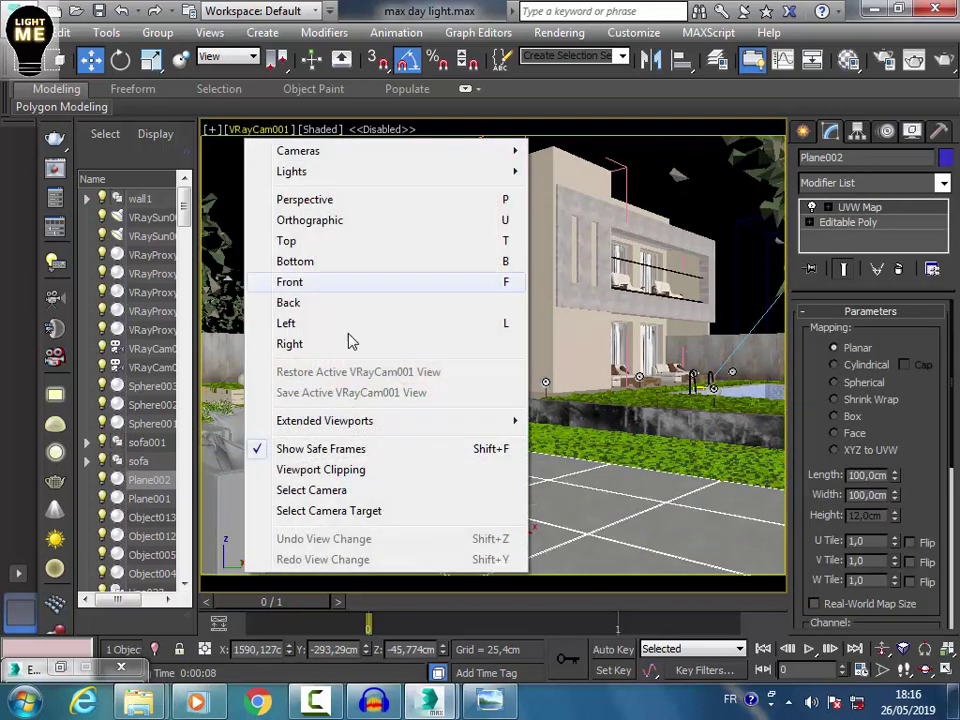
pyautogui.click(325, 490)
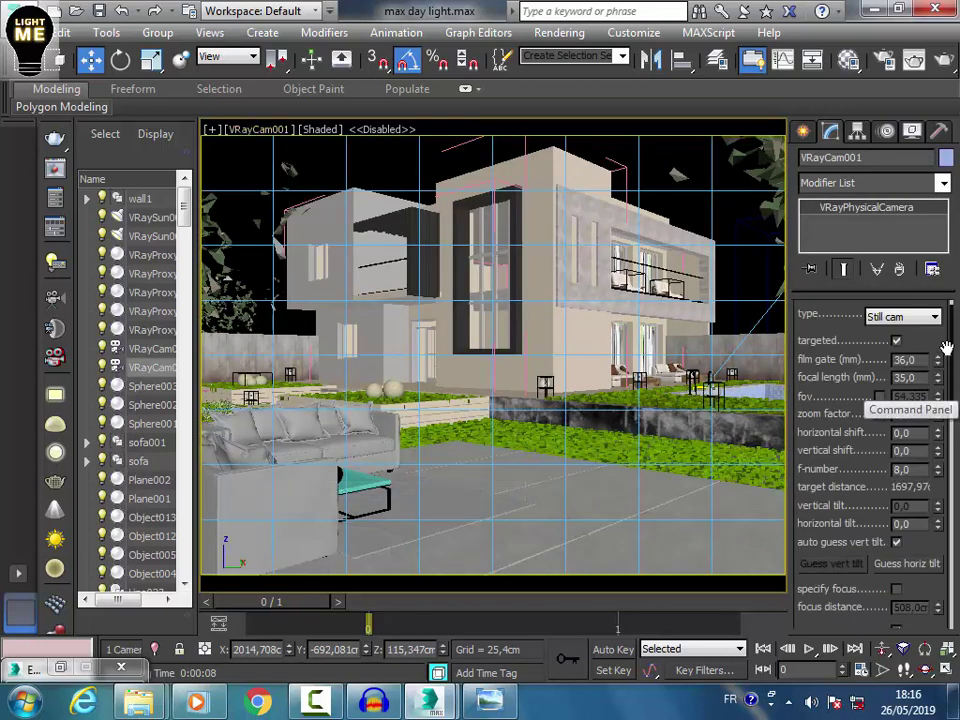
pyautogui.moveTo(952, 357); pyautogui.dragTo(943, 428)
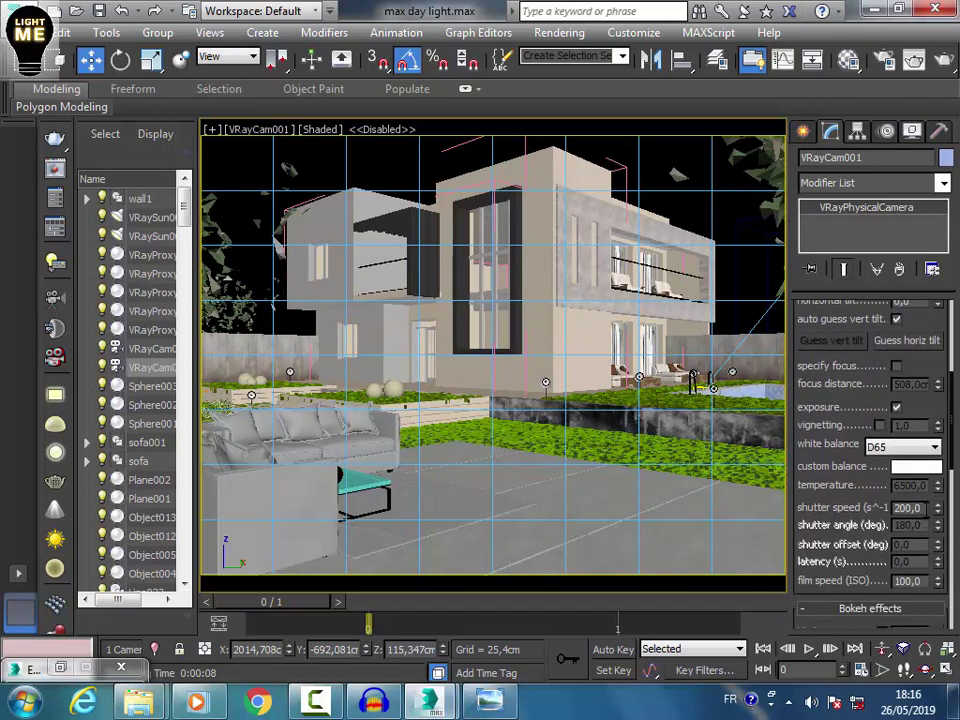
pyautogui.doubleClick(903, 507)
pyautogui.write('150')
pyautogui.press('Return')
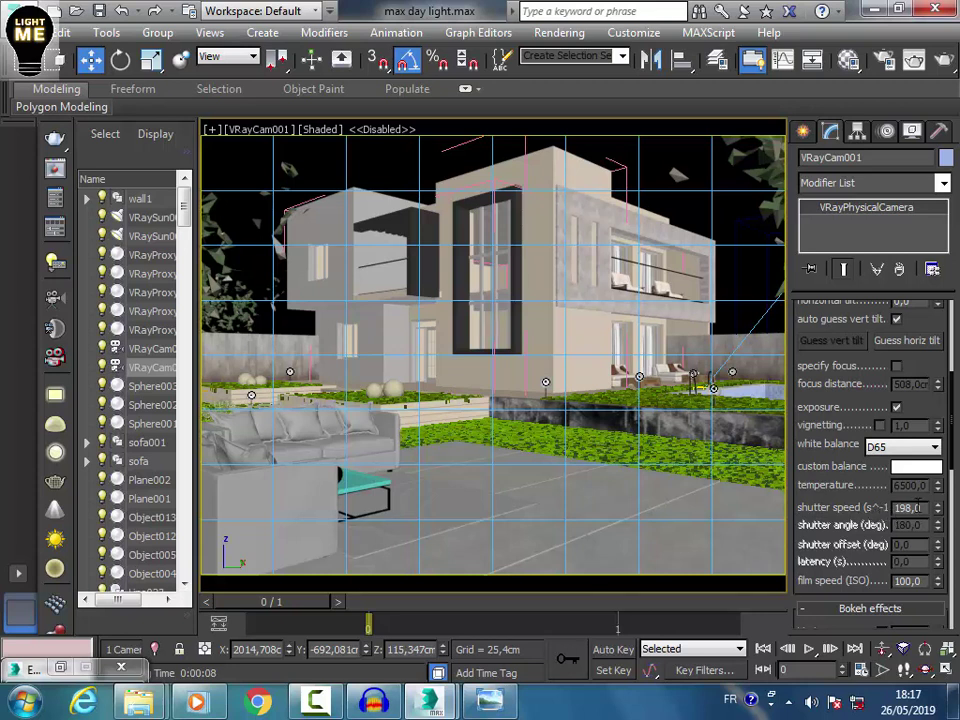
pyautogui.write('50')
pyautogui.press('Return')
# - Render a tall vertical strip region running from the sky across the villa's facade down to the terrace
pyautogui.moveTo(429, 702)
pyautogui.click(532, 580)
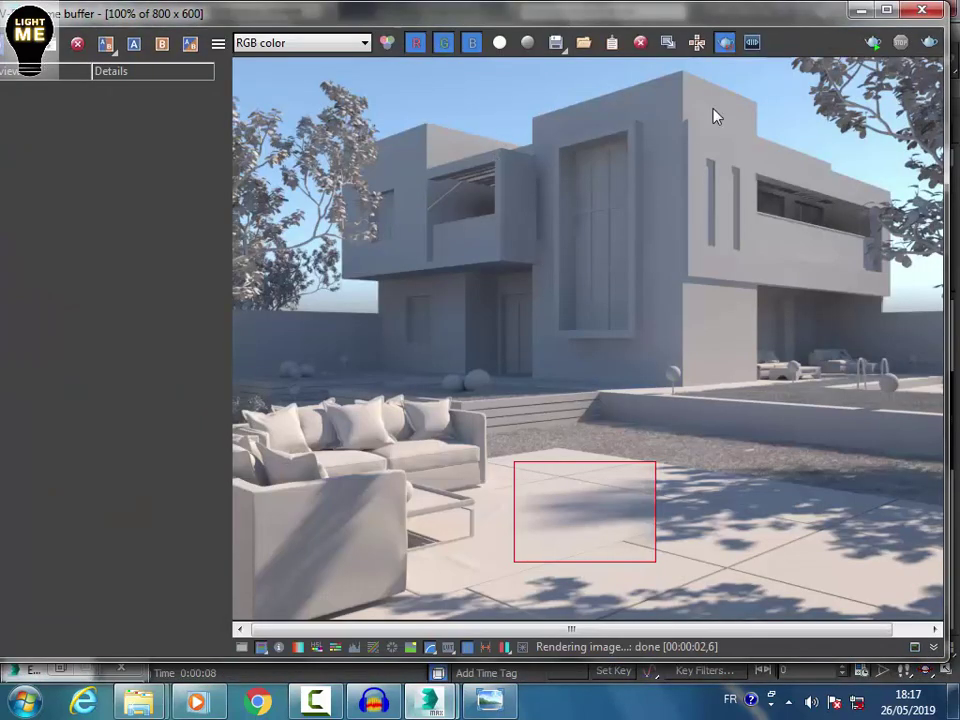
pyautogui.moveTo(510, 86); pyautogui.dragTo(636, 620)
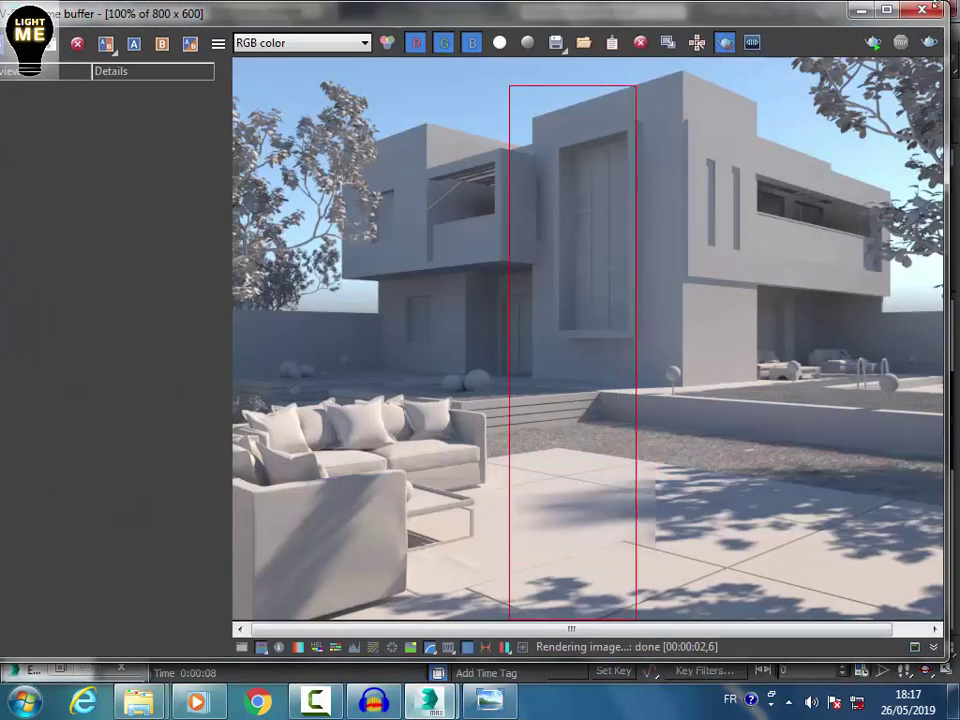
pyautogui.click(929, 43)
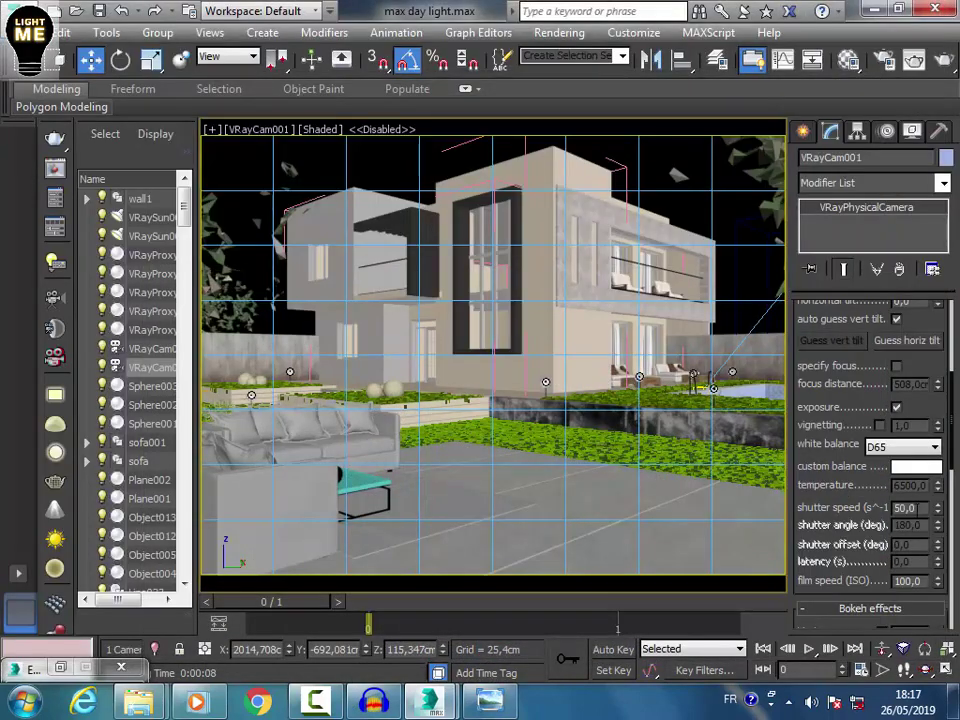
# - Set the camera's shutter speed to 180
pyautogui.write('1')
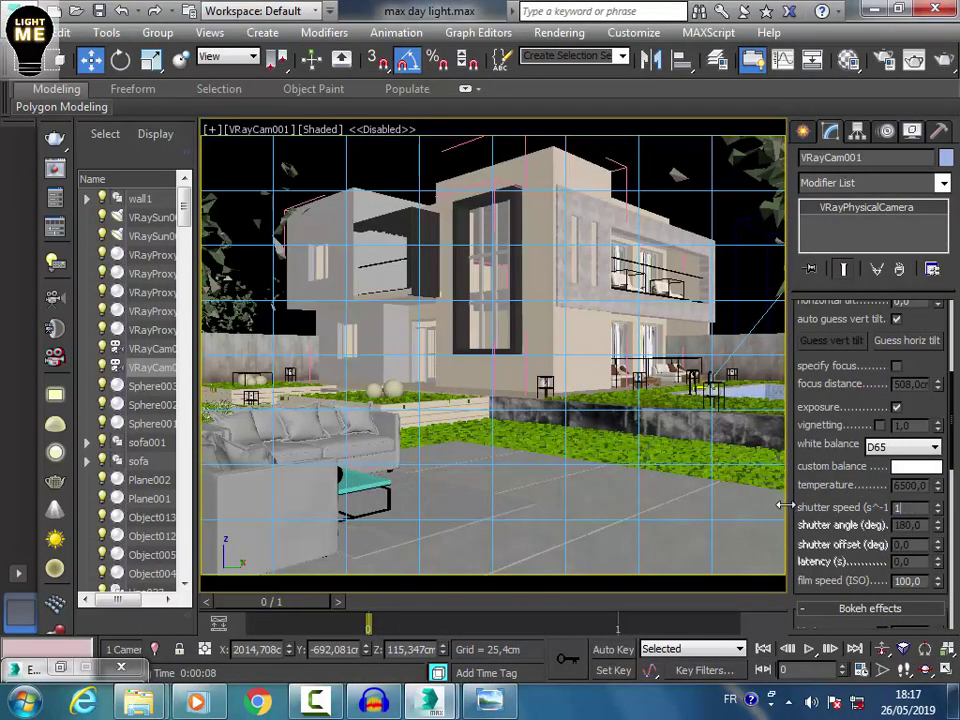
pyautogui.write('80')
pyautogui.press('Return')
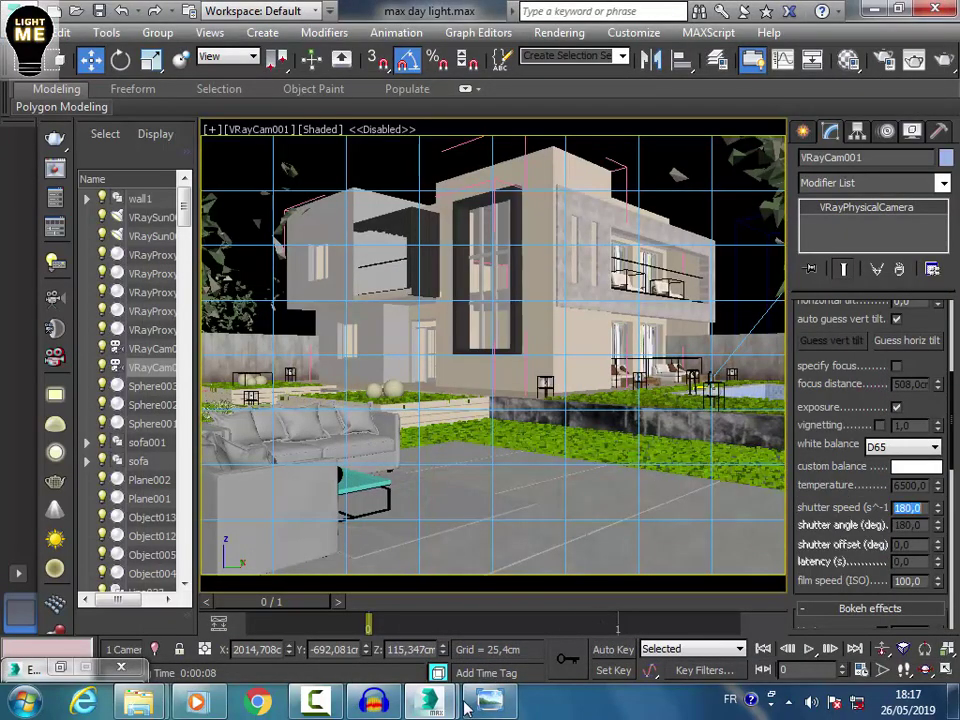
# - Bring back the V-Ray frame buffer, turn off region rendering and render the full camera view with the new shutter speed
pyautogui.moveTo(430, 700)
pyautogui.click(555, 592)
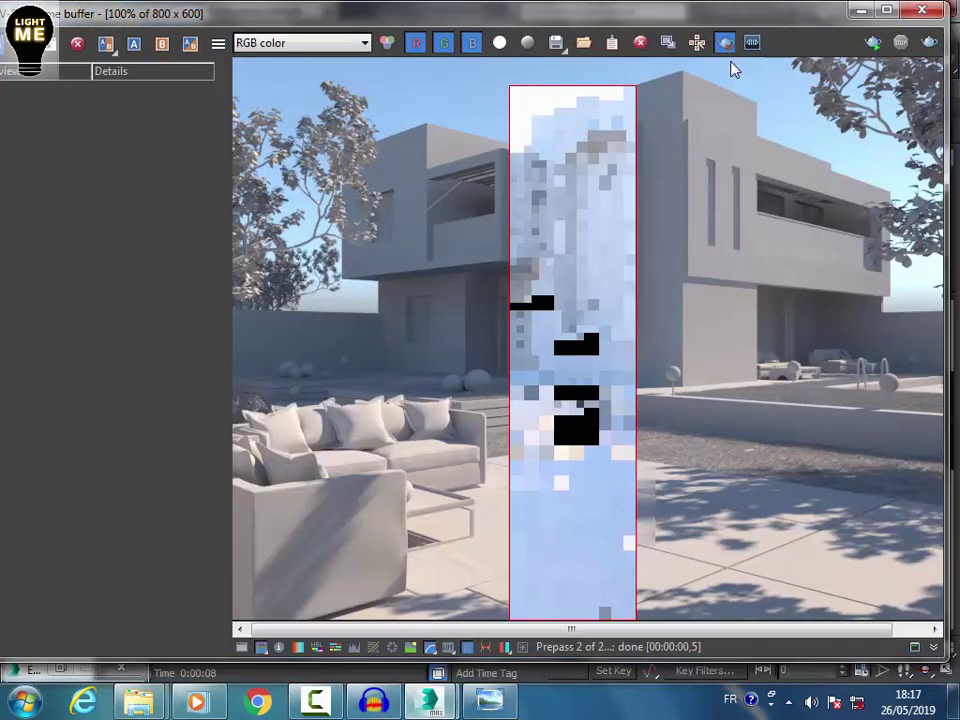
pyautogui.click(726, 46)
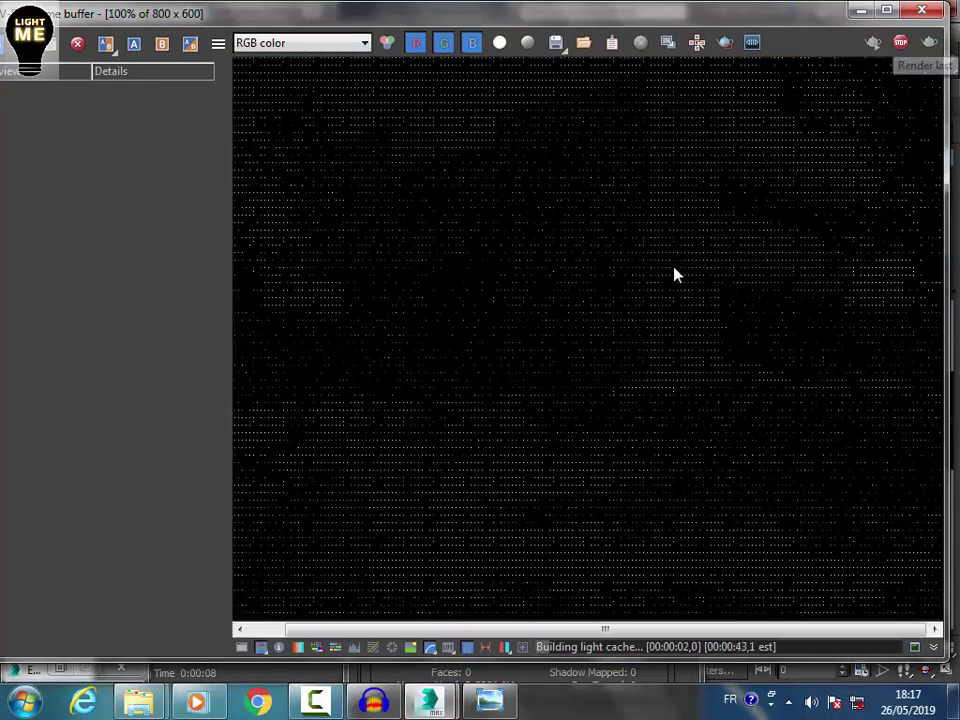
pyautogui.scroll(-2, 673, 276)
pyautogui.scroll(2, 673, 276)
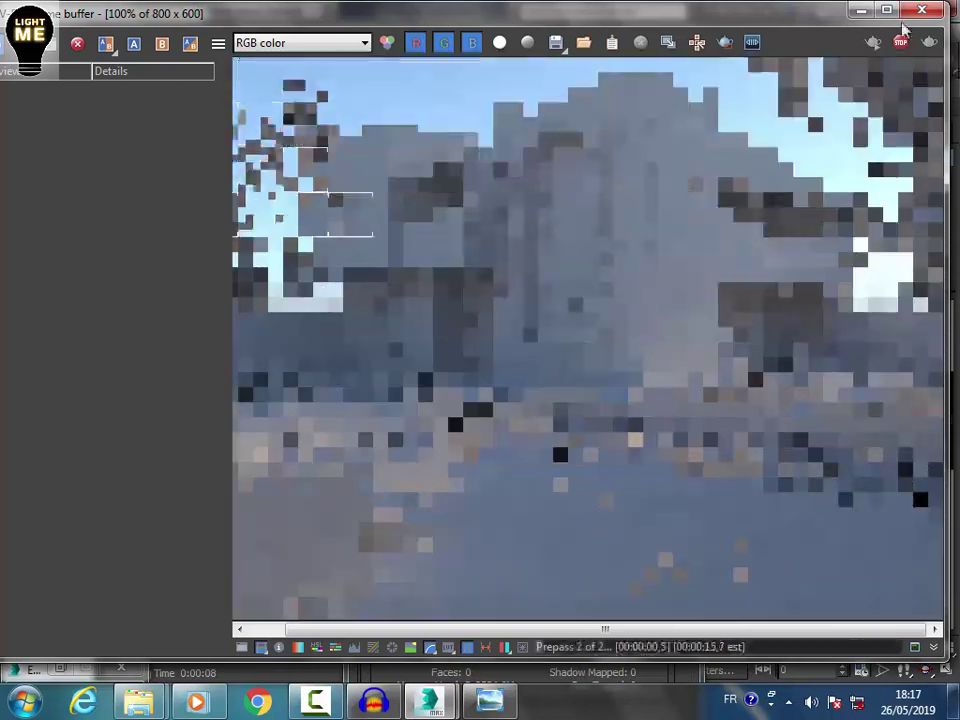
# - Maximize the frame buffer and inspect the finished full render up close at 200%, returning the image to 100% zoom
pyautogui.moveTo(503, 712)
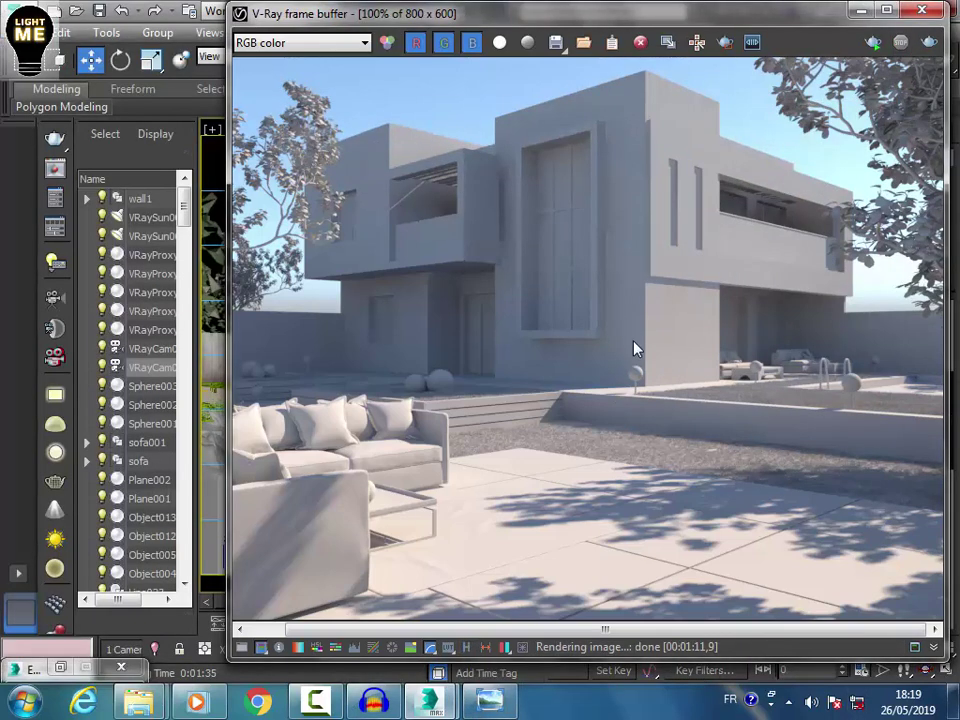
pyautogui.doubleClick(664, 12)
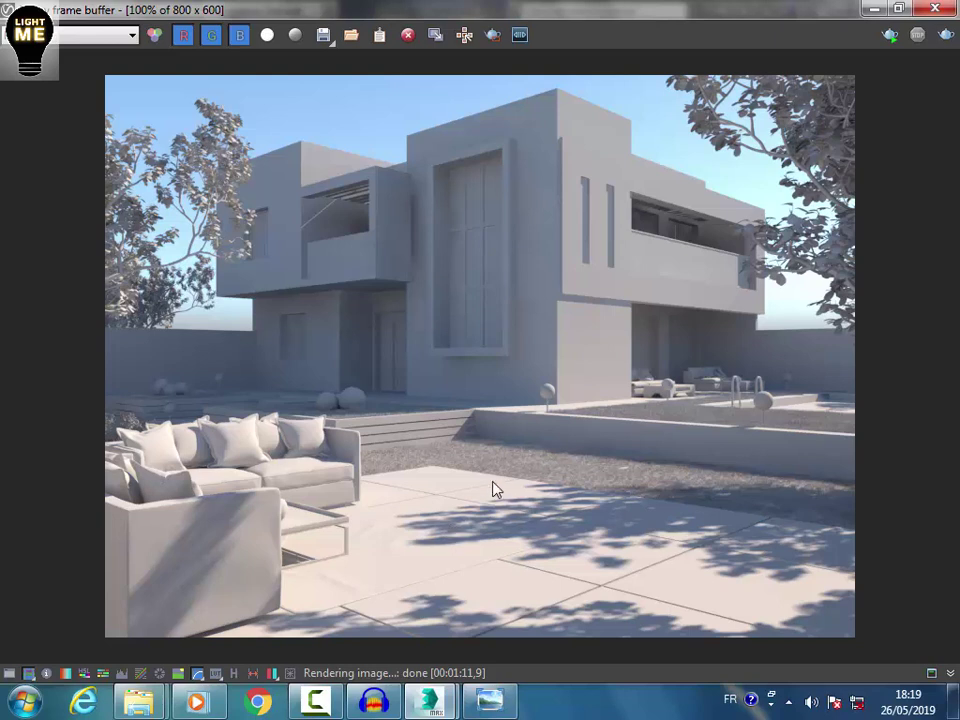
pyautogui.scroll(-2, 499, 414)
pyautogui.scroll(3, 500, 415)
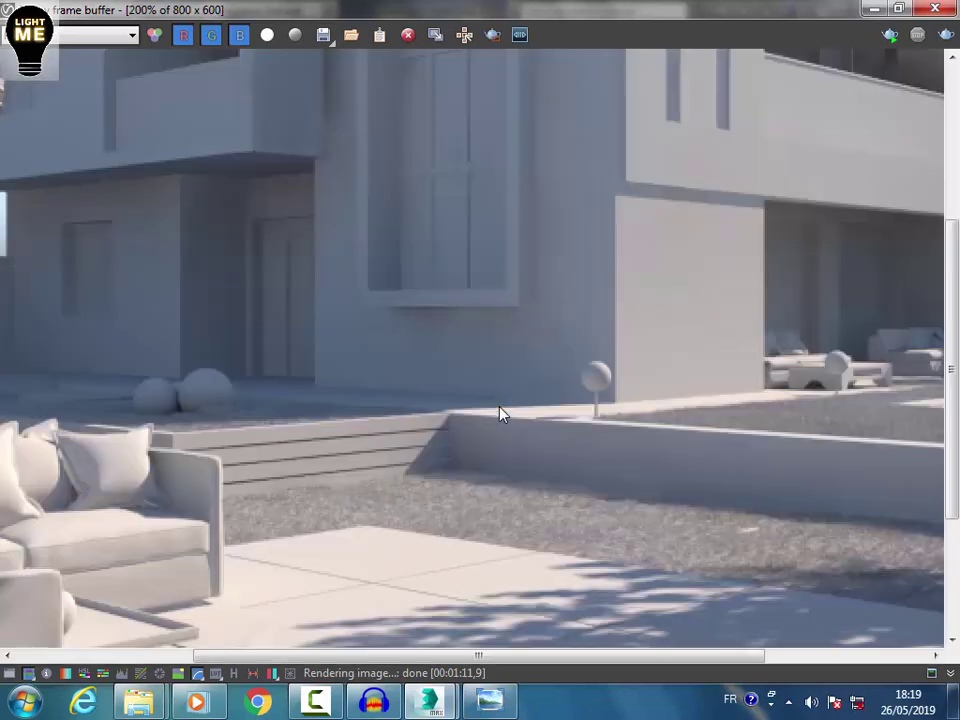
pyautogui.scroll(-2, 500, 415)
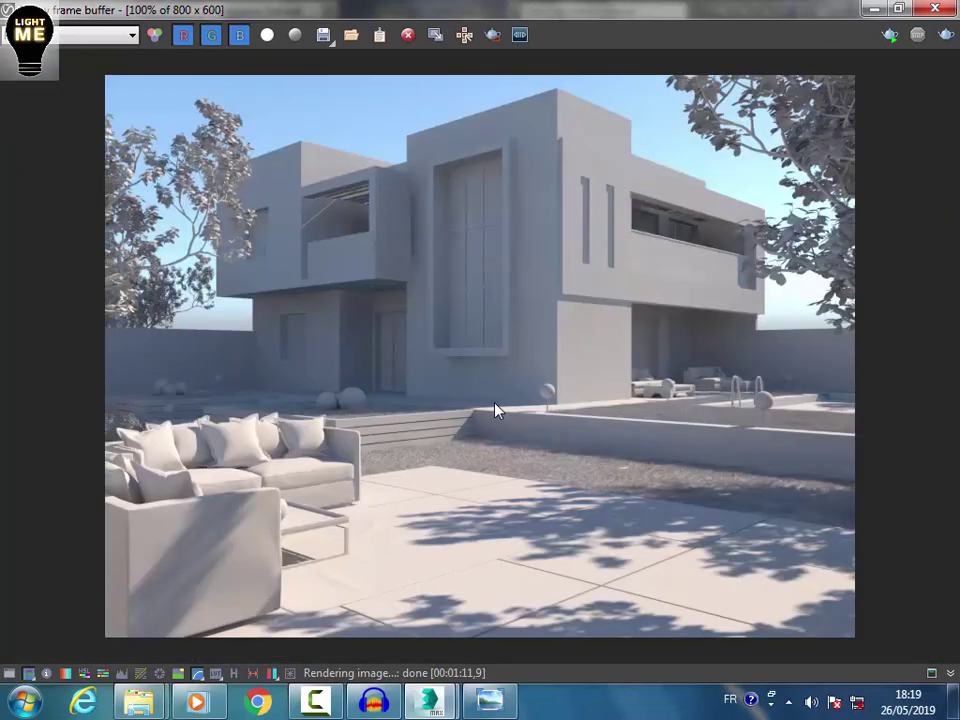